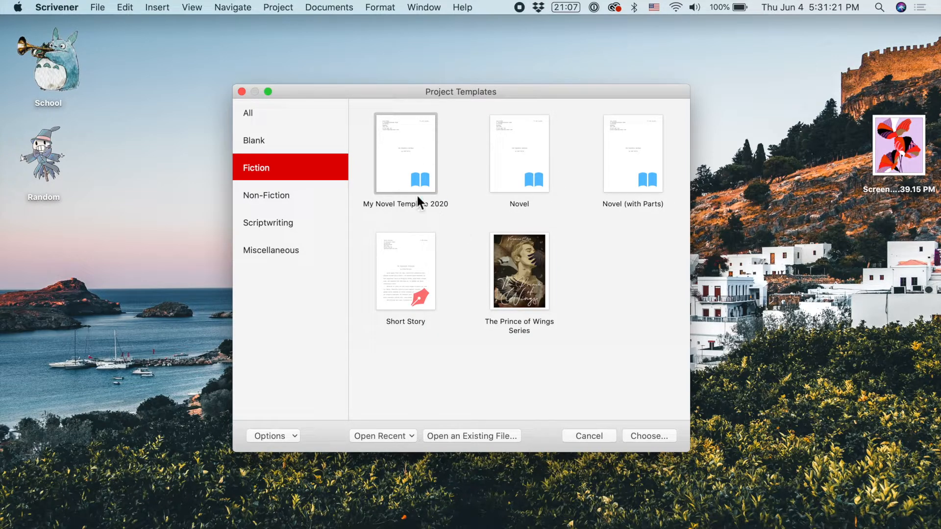
Step: Compare the Fiction project templates and select the Novel template for the new project
{"action": "left_click", "coordinate": [528, 333]}
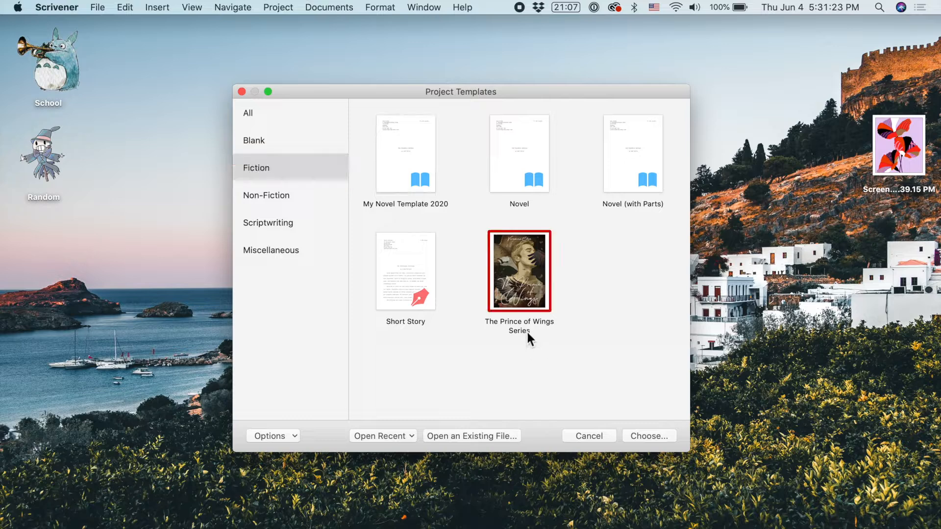
{"action": "left_click", "coordinate": [389, 184]}
{"action": "left_click", "coordinate": [535, 293]}
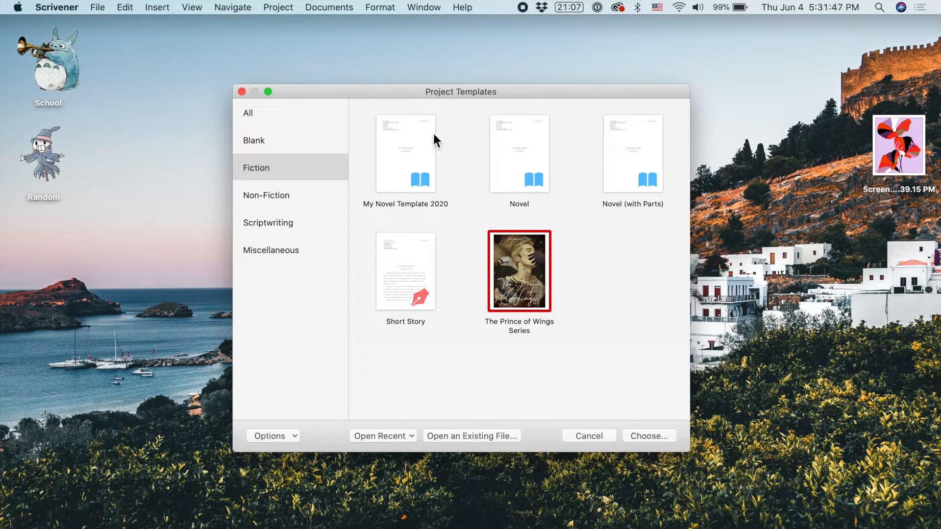
{"action": "left_click", "coordinate": [516, 163]}
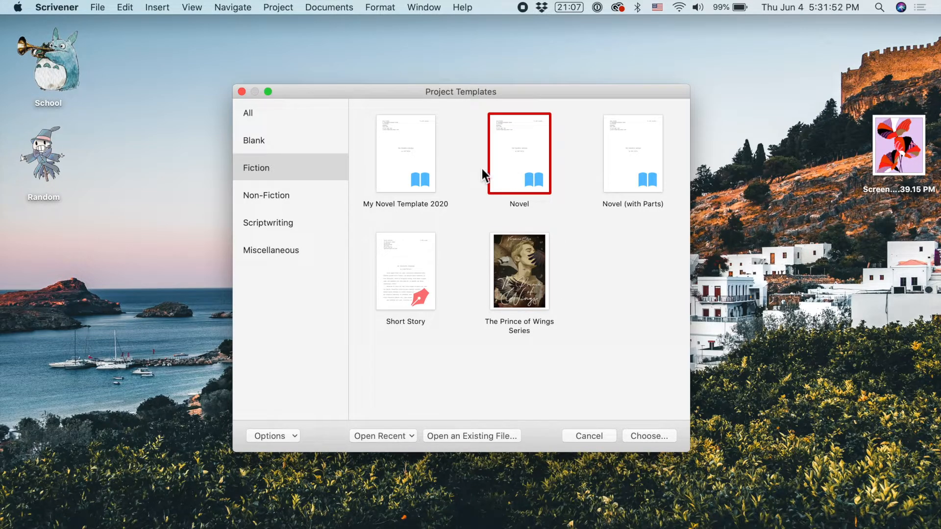
{"action": "left_click", "coordinate": [411, 164]}
{"action": "left_click", "coordinate": [626, 183]}
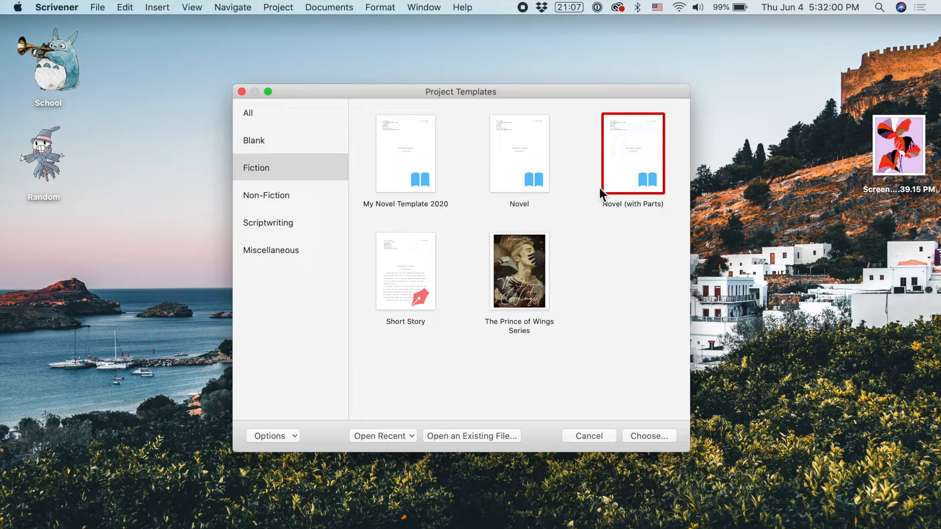
{"action": "left_click", "coordinate": [542, 169]}
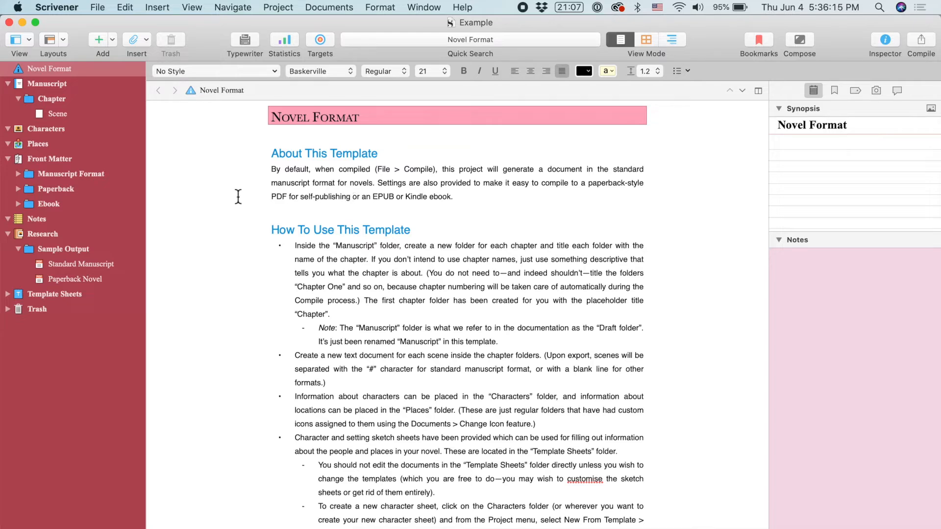
Step: Look through the novel project's default binder sections, including Manuscript, Characters, Places, Front Matter, Notes, Research and Template Sheets
{"action": "left_click", "coordinate": [107, 87]}
{"action": "left_click", "coordinate": [107, 87]}
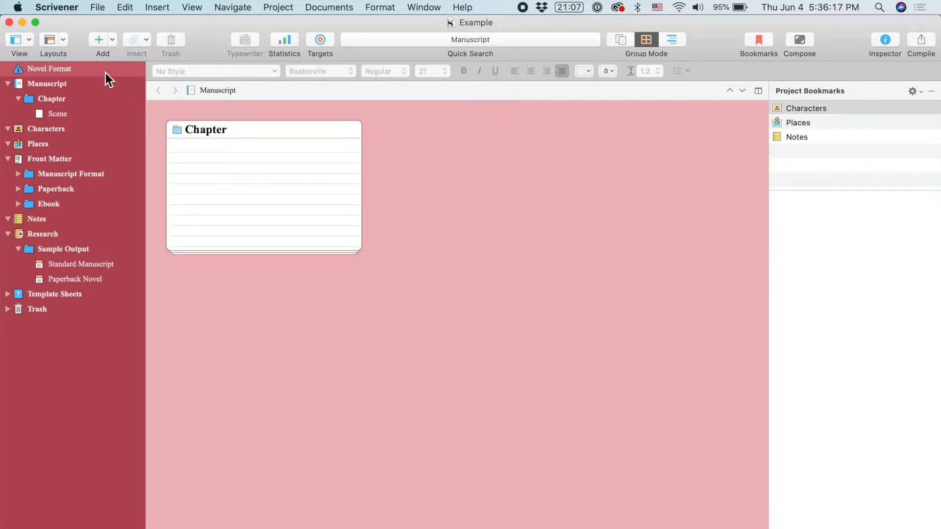
{"action": "left_click", "coordinate": [105, 73]}
{"action": "left_click", "coordinate": [96, 87]}
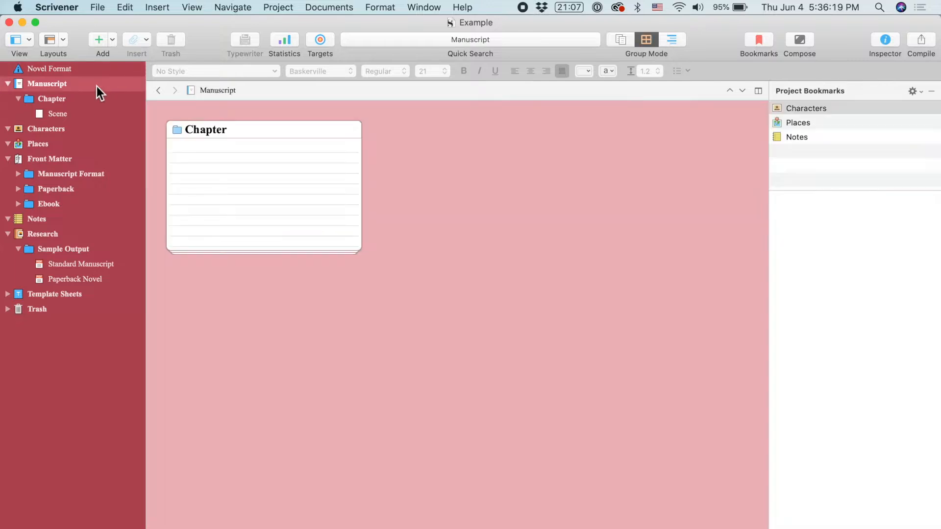
{"action": "left_click", "coordinate": [67, 127]}
{"action": "left_click", "coordinate": [35, 147]}
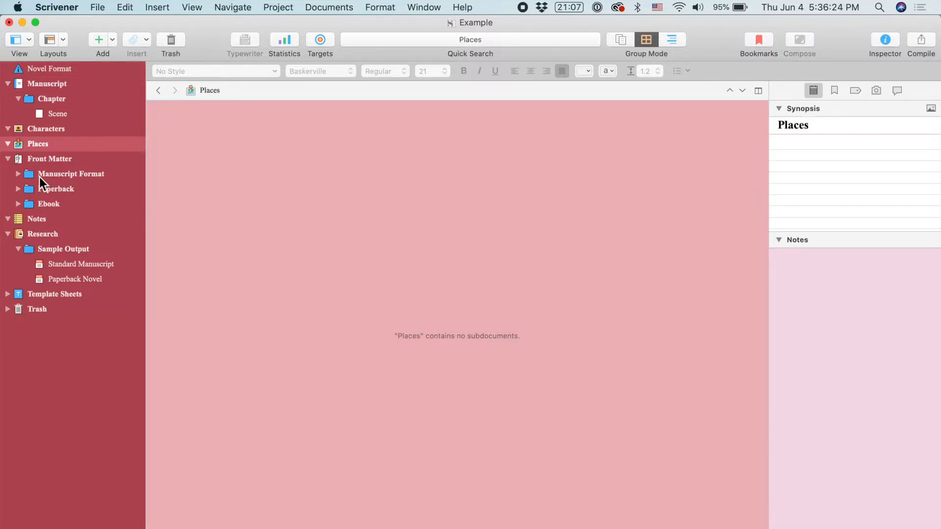
{"action": "left_click", "coordinate": [43, 162]}
{"action": "left_click", "coordinate": [66, 225]}
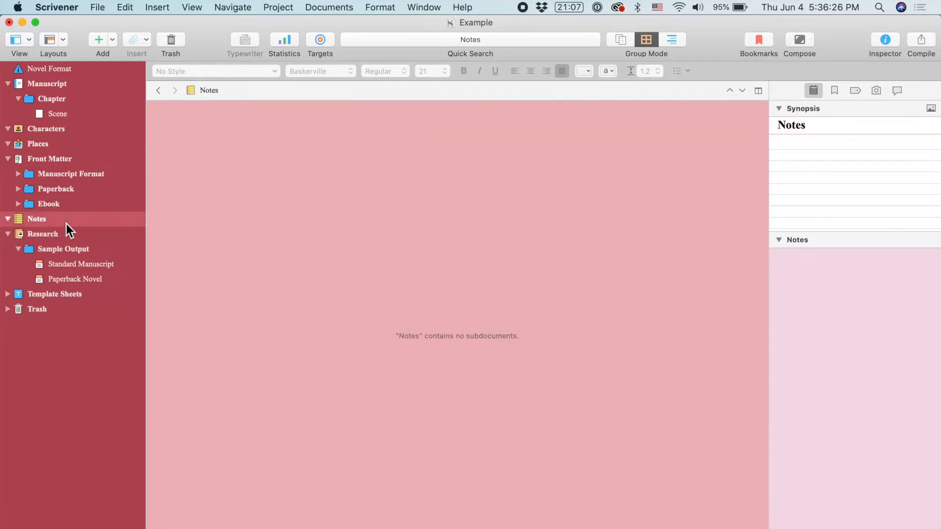
{"action": "left_click", "coordinate": [62, 236]}
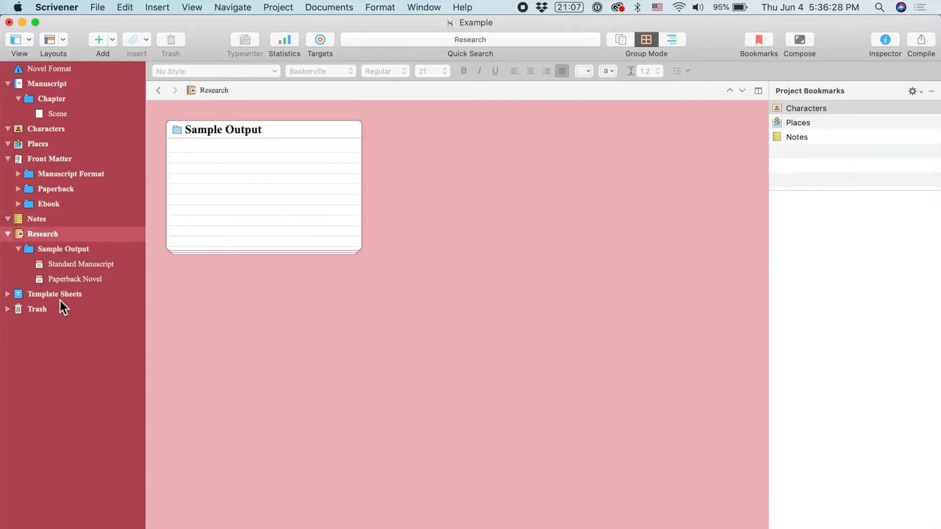
{"action": "left_click", "coordinate": [60, 299]}
{"action": "left_click", "coordinate": [63, 312]}
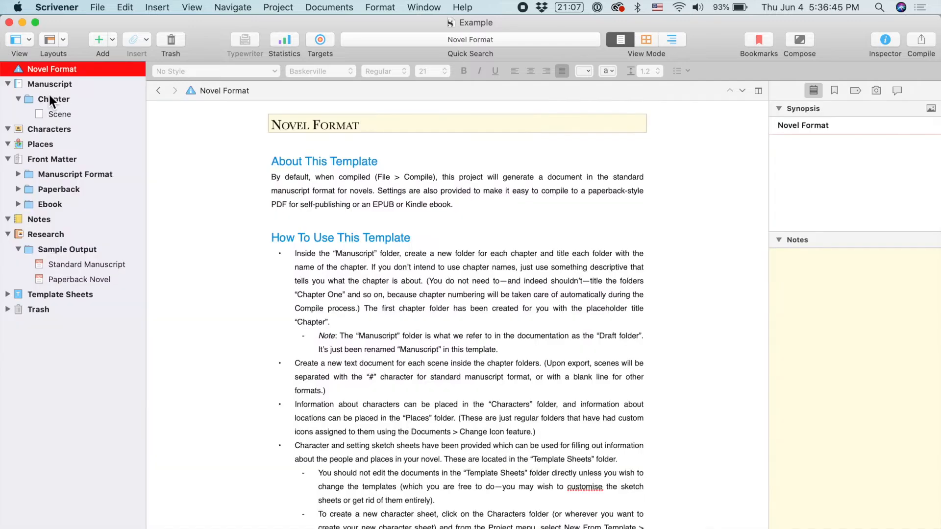
Step: Examine the Manuscript folder, its Scene document and the instructions in the Novel Format document
{"action": "left_click", "coordinate": [61, 86]}
{"action": "left_click", "coordinate": [60, 113]}
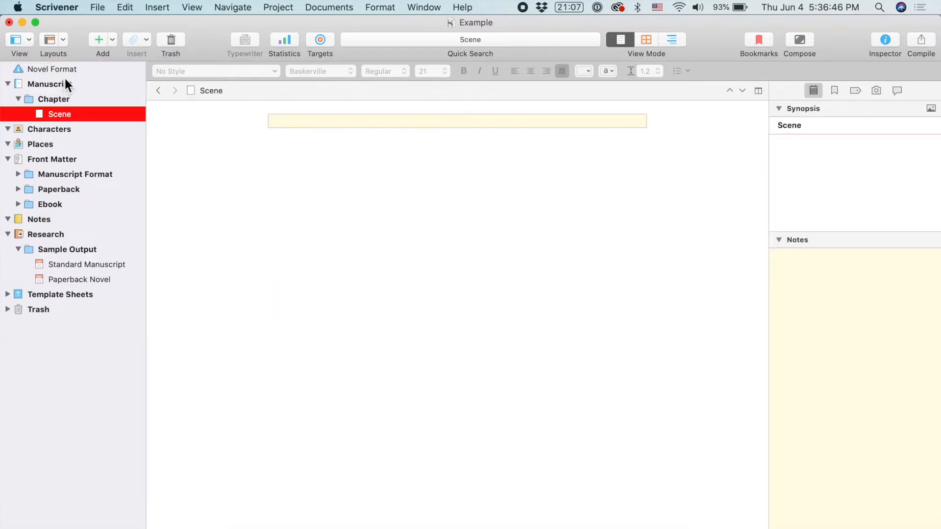
{"action": "left_click", "coordinate": [68, 70]}
{"action": "left_click", "coordinate": [79, 84]}
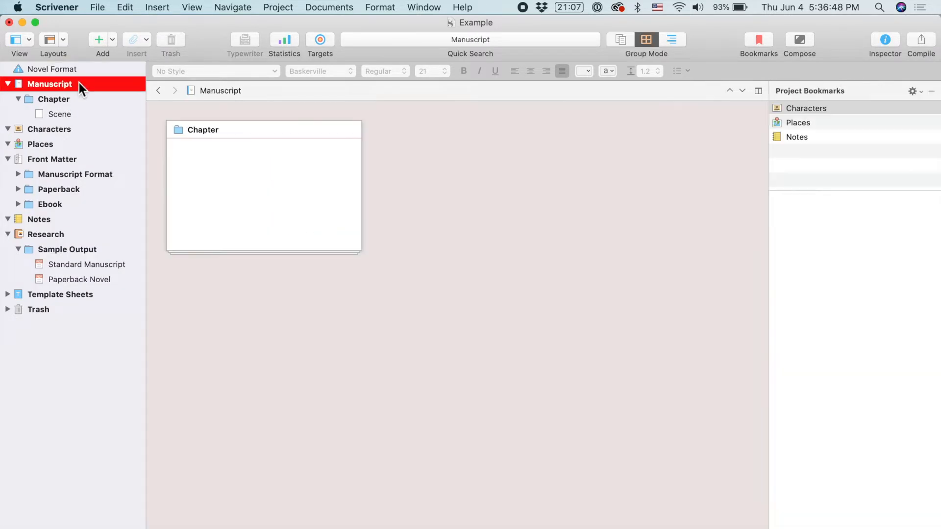
{"action": "left_click", "coordinate": [119, 69]}
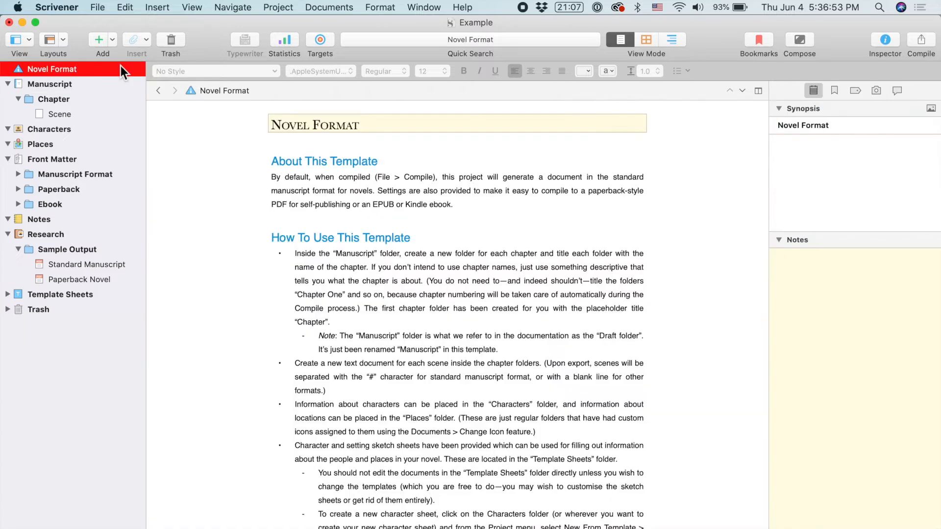
{"action": "left_click_drag", "start_coordinate": [246, 144], "coordinate": [570, 528]}
{"action": "left_click", "coordinate": [558, 392]}
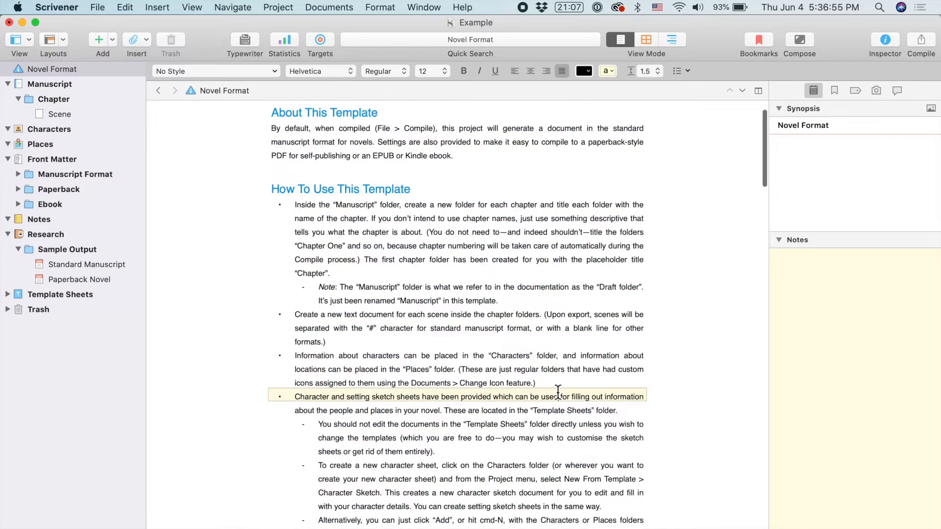
{"action": "scroll", "coordinate": [558, 392], "scroll_direction": "up", "scroll_amount": 5}
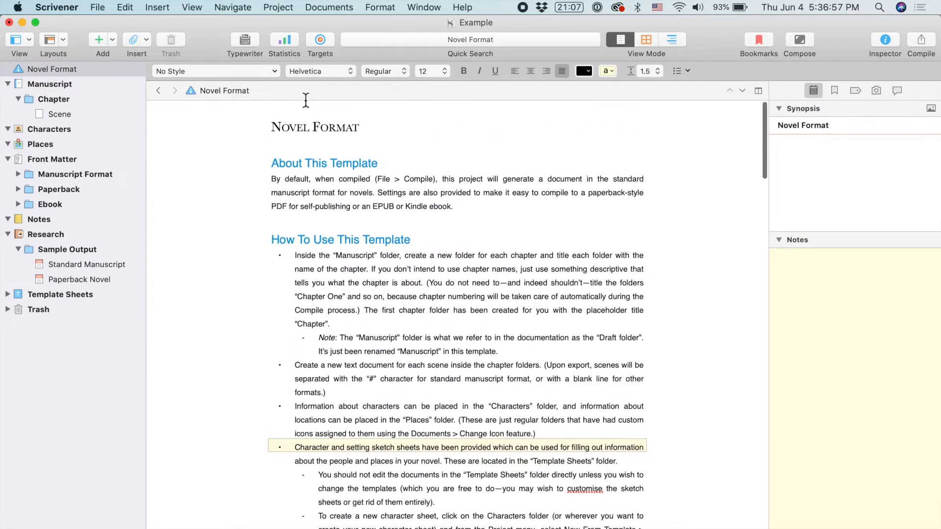
{"action": "left_click_drag", "start_coordinate": [271, 127], "coordinate": [476, 314]}
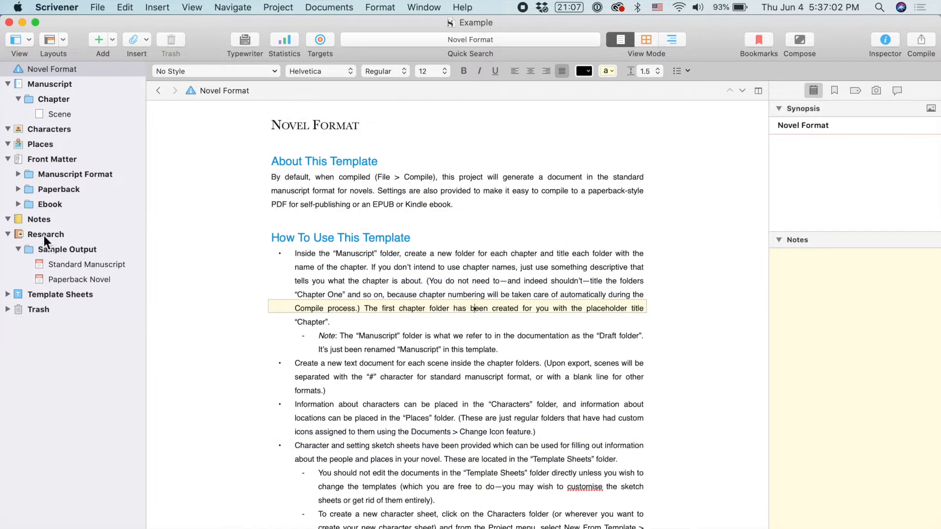
Step: Rename the Research folder as Worldbuilding
{"action": "left_click", "coordinate": [27, 237]}
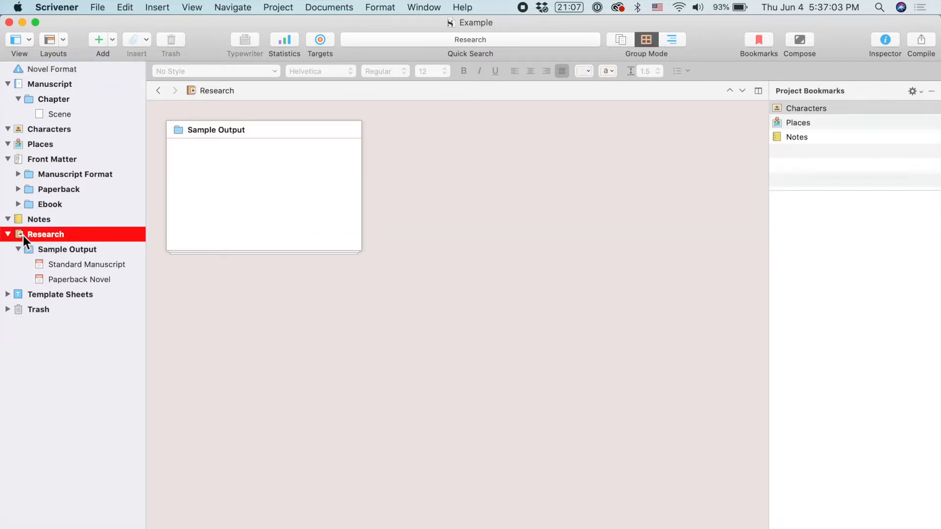
{"action": "double_click", "coordinate": [56, 237]}
{"action": "type", "text": "Worldbuilding"}
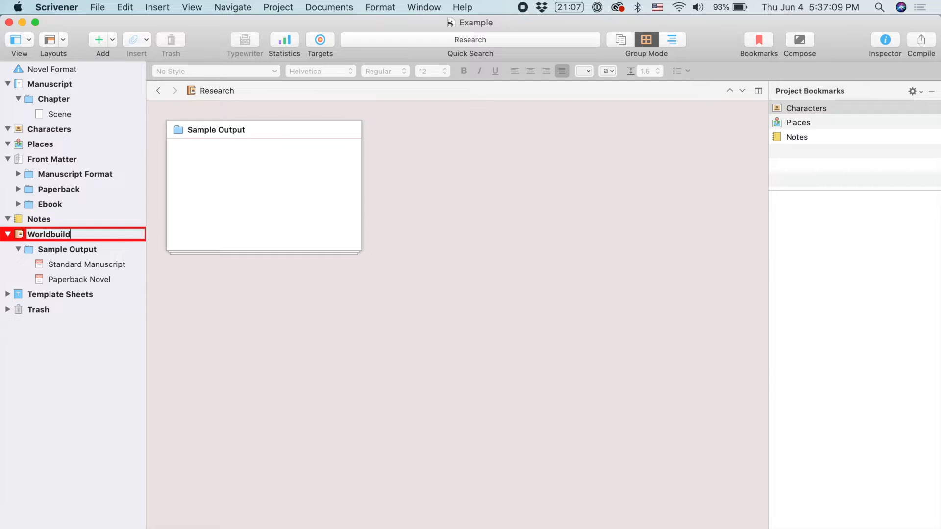
{"action": "key", "text": "Return"}
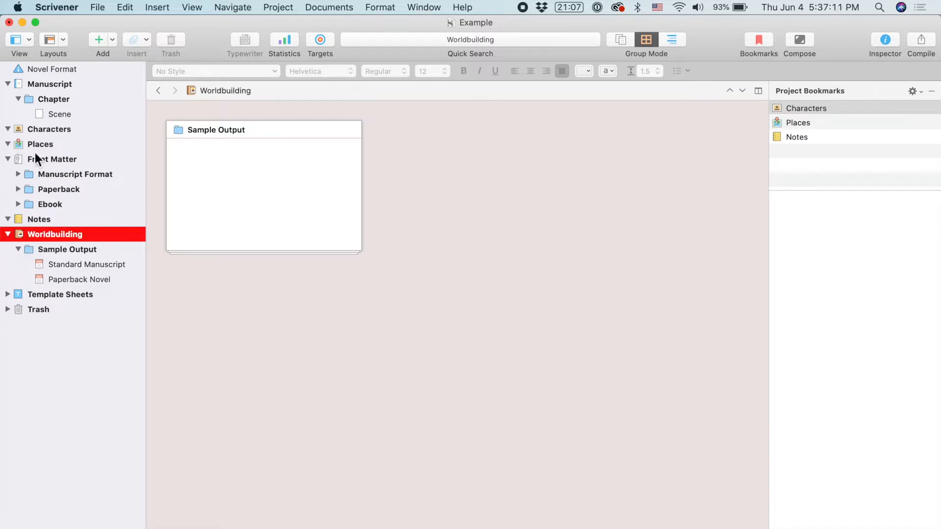
Step: Move the Characters and Places folders into Worldbuilding, and place Front Matter between Template Sheets and Trash
{"action": "left_click_drag", "start_coordinate": [25, 128], "coordinate": [13, 241]}
{"action": "left_click_drag", "start_coordinate": [17, 129], "coordinate": [9, 227]}
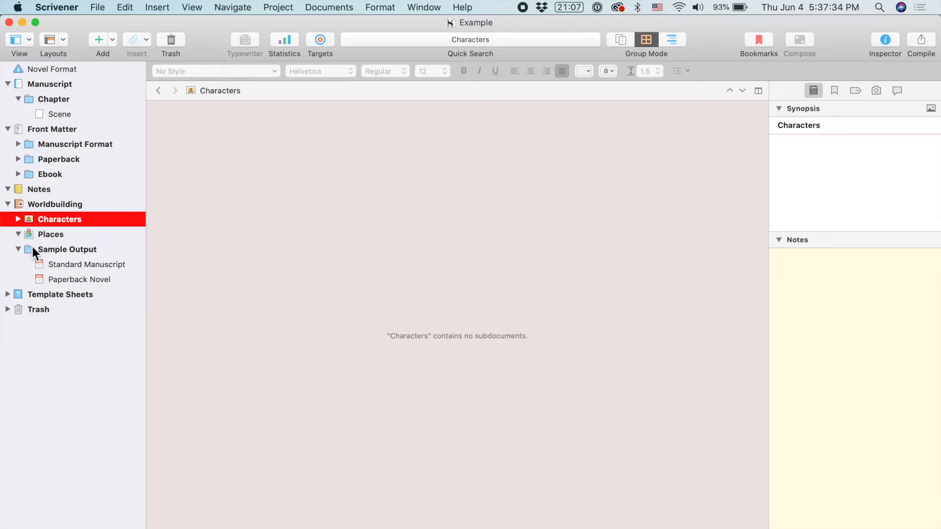
{"action": "left_click_drag", "start_coordinate": [14, 132], "coordinate": [5, 256]}
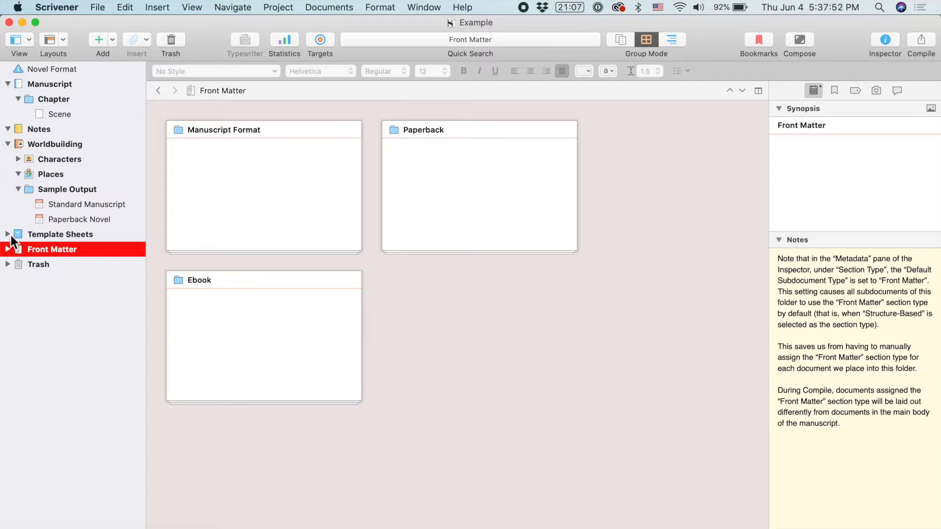
Step: Expand the Template Sheets folder and examine its Character Sketch template
{"action": "left_click", "coordinate": [8, 235]}
{"action": "left_click", "coordinate": [28, 236]}
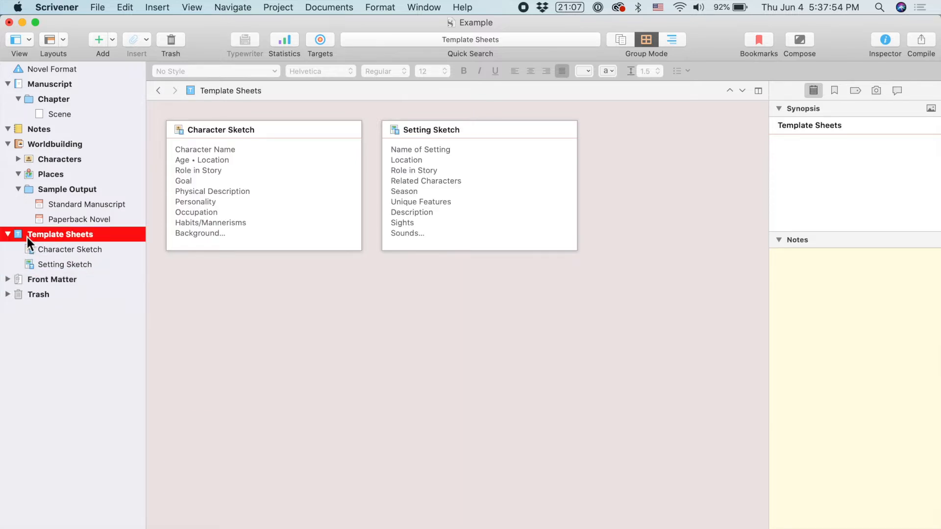
{"action": "left_click", "coordinate": [40, 164]}
{"action": "left_click", "coordinate": [45, 248]}
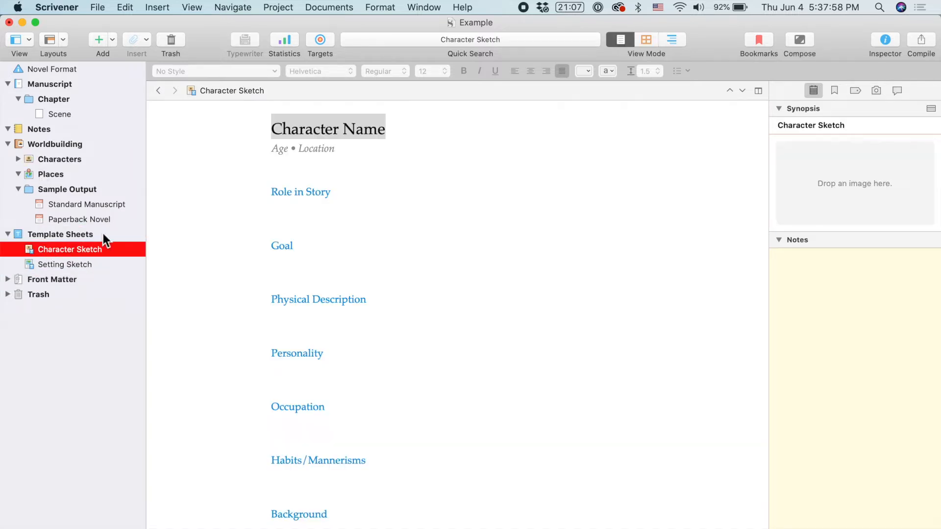
{"action": "left_click", "coordinate": [269, 135]}
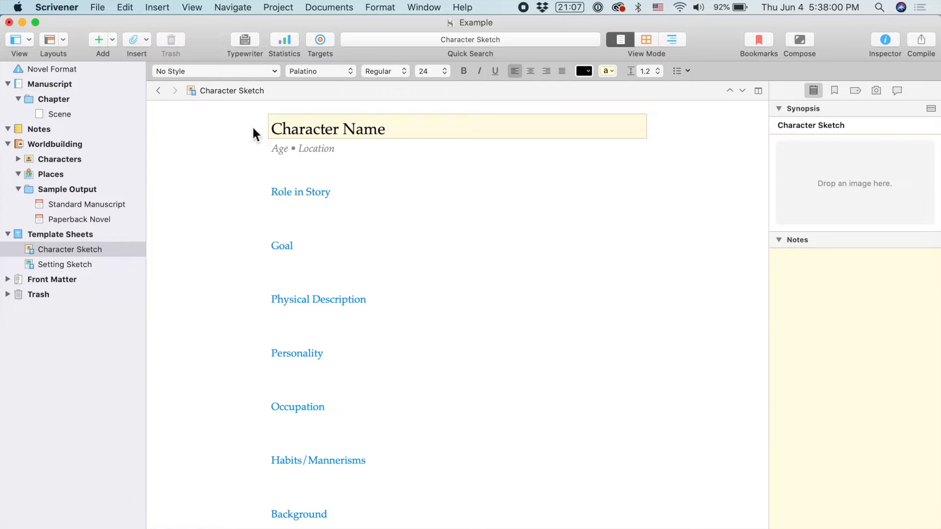
Step: Open the separate Template project and examine its customised template sheets, such as Pre-Write Task, Main Character and Side Character
{"action": "left_click", "coordinate": [98, 8]}
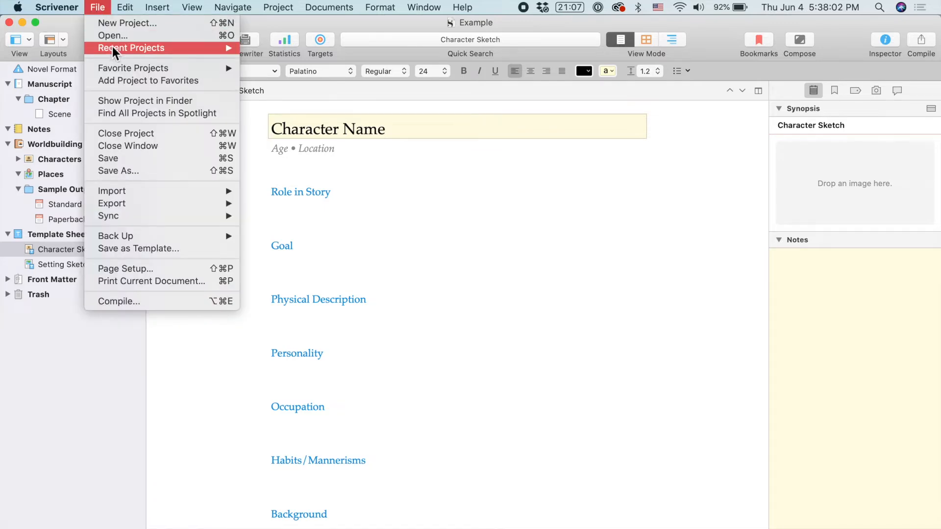
{"action": "left_click", "coordinate": [108, 23]}
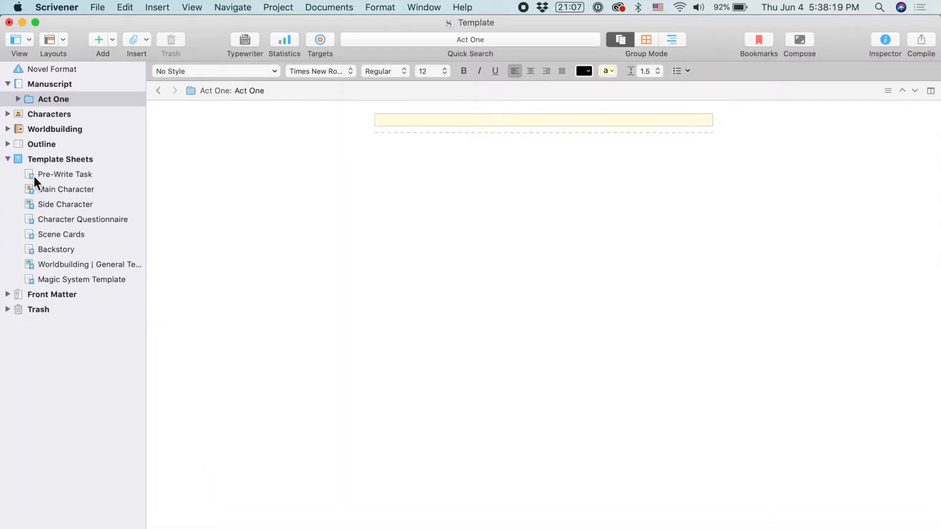
{"action": "left_click", "coordinate": [36, 176]}
{"action": "key", "text": "Down"}
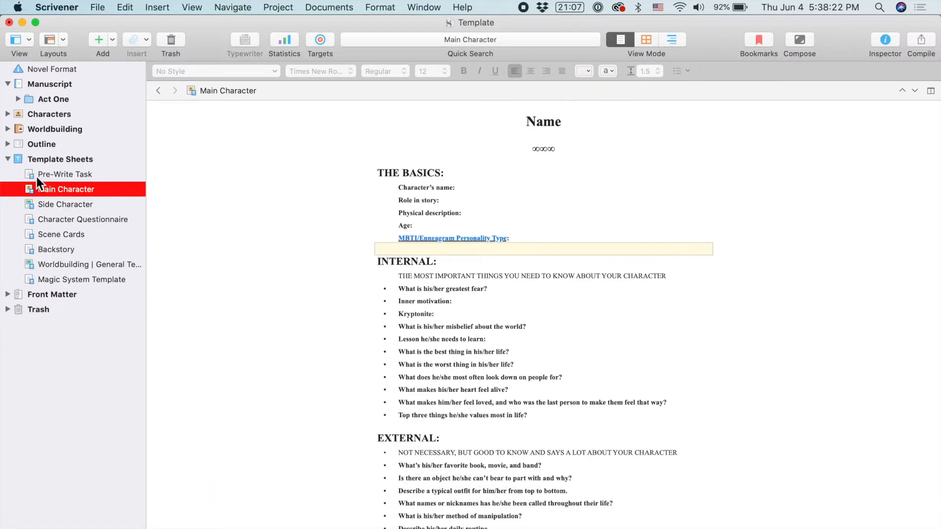
{"action": "left_click", "coordinate": [45, 215]}
{"action": "left_click", "coordinate": [49, 201]}
{"action": "left_click", "coordinate": [49, 191]}
{"action": "key", "text": "Down"}
{"action": "left_click", "coordinate": [49, 191]}
{"action": "key", "text": "Down"}
{"action": "key", "text": "Down"}
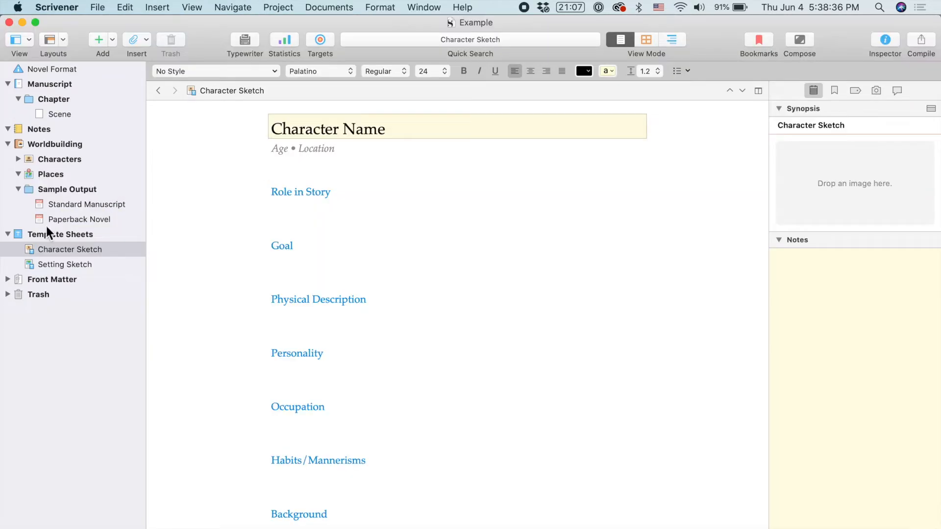
Step: Add a new document below Setting Sketch in the Example project's Template Sheets and enter "Chapter title" as its first line
{"action": "left_click", "coordinate": [65, 261]}
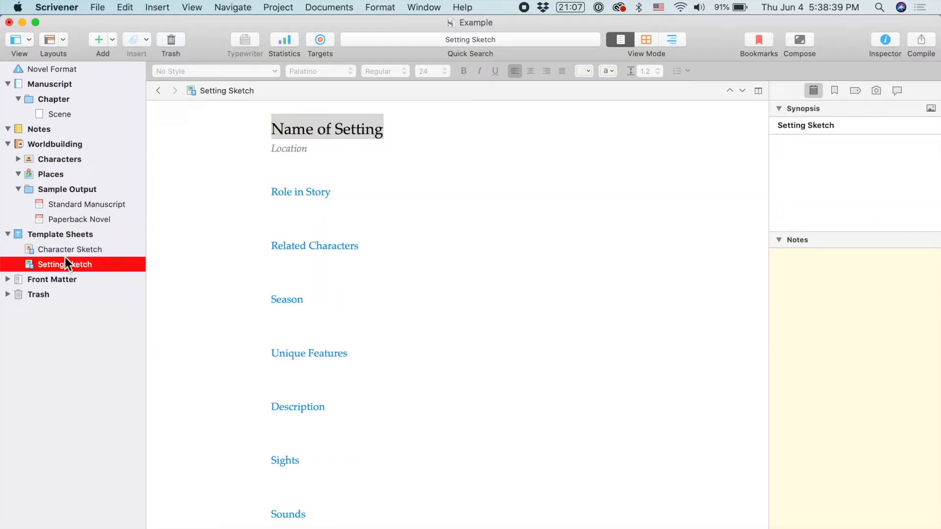
{"action": "left_click", "coordinate": [66, 254]}
{"action": "left_click", "coordinate": [67, 267]}
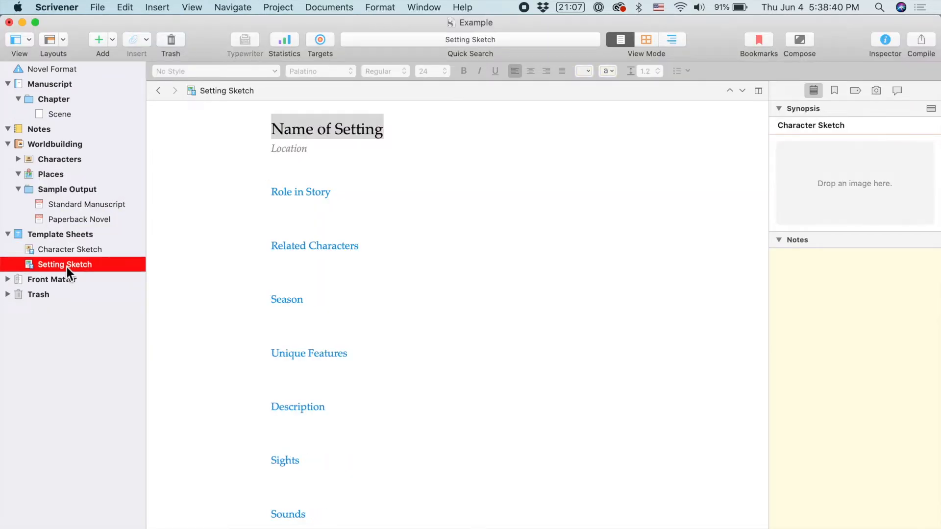
{"action": "left_click", "coordinate": [100, 40]}
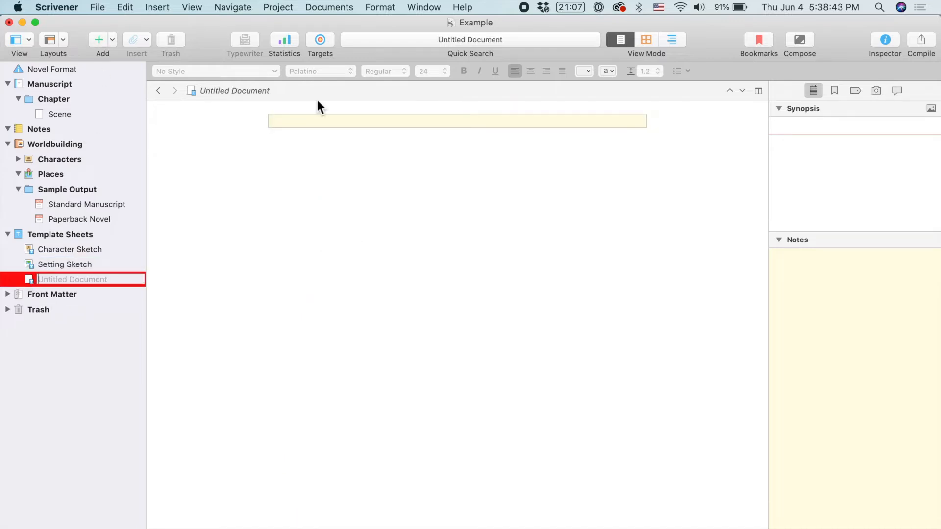
{"action": "left_click", "coordinate": [319, 132]}
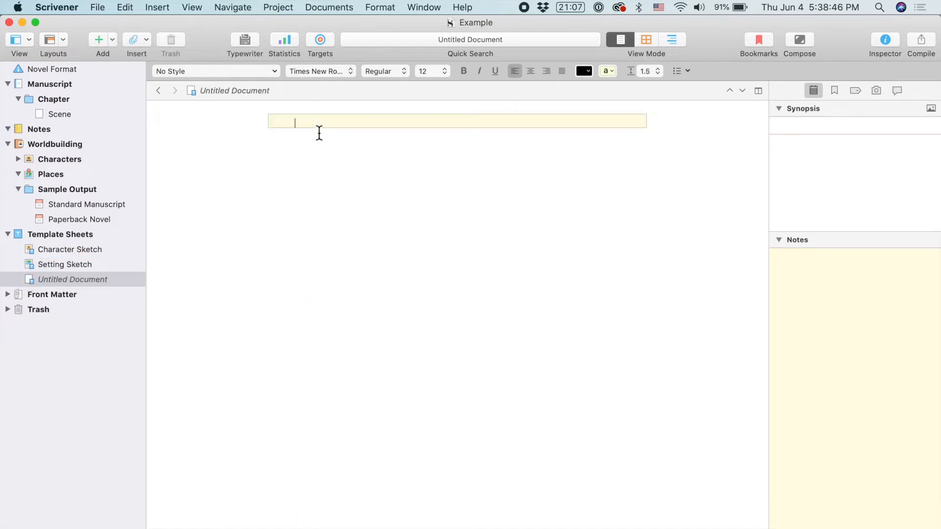
{"action": "type", "text": "Chapter title"}
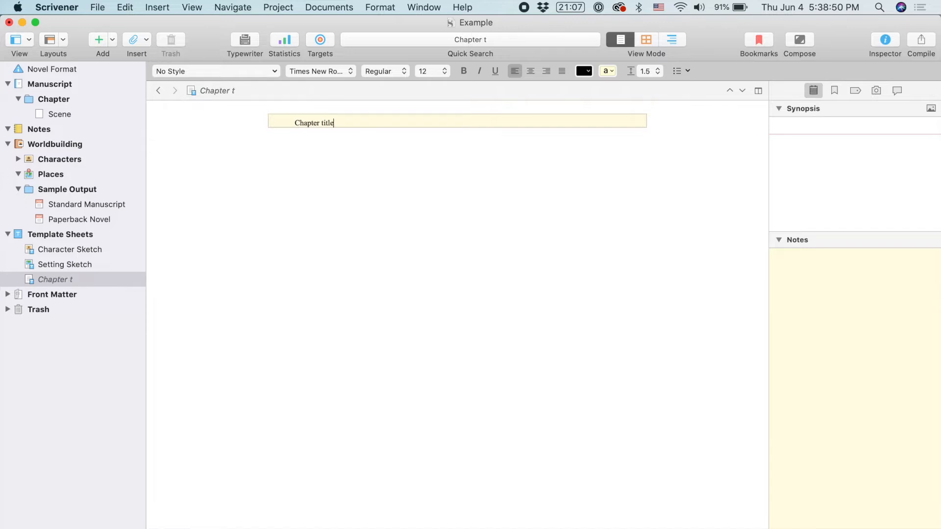
{"action": "key", "text": "Return"}
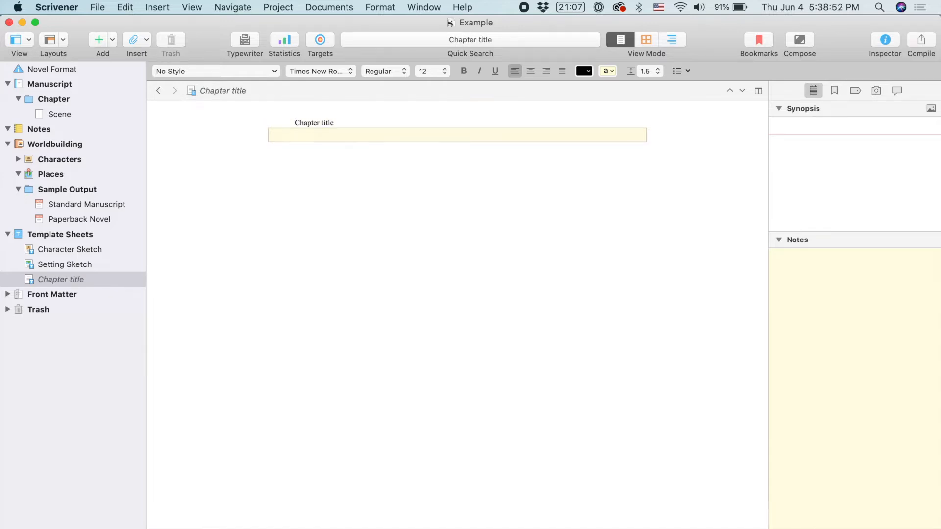
Step: Add a "~~~" line below "Chapter title" in the new template sheet and apply the Title style to the first line
{"action": "type", "text": "~~~"}
{"action": "left_click_drag", "start_coordinate": [343, 124], "coordinate": [250, 124]}
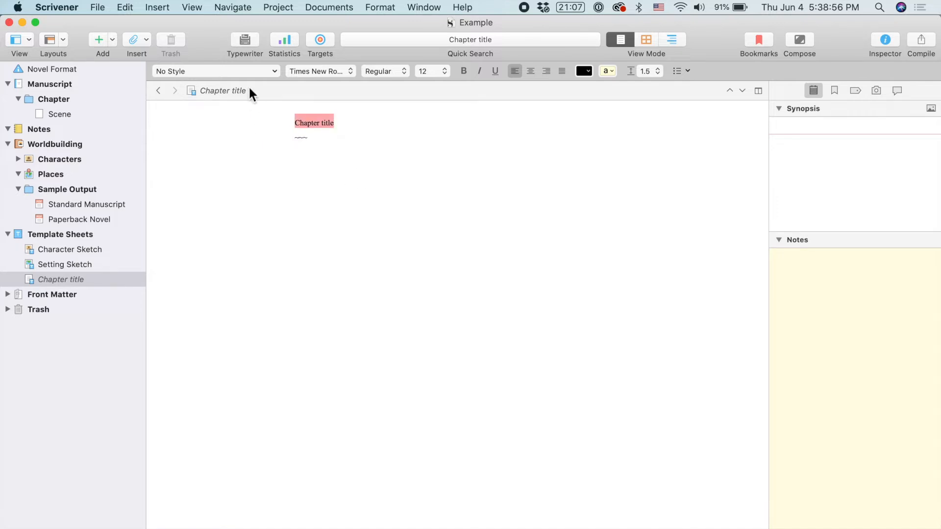
{"action": "left_click", "coordinate": [254, 71]}
{"action": "left_click", "coordinate": [237, 227]}
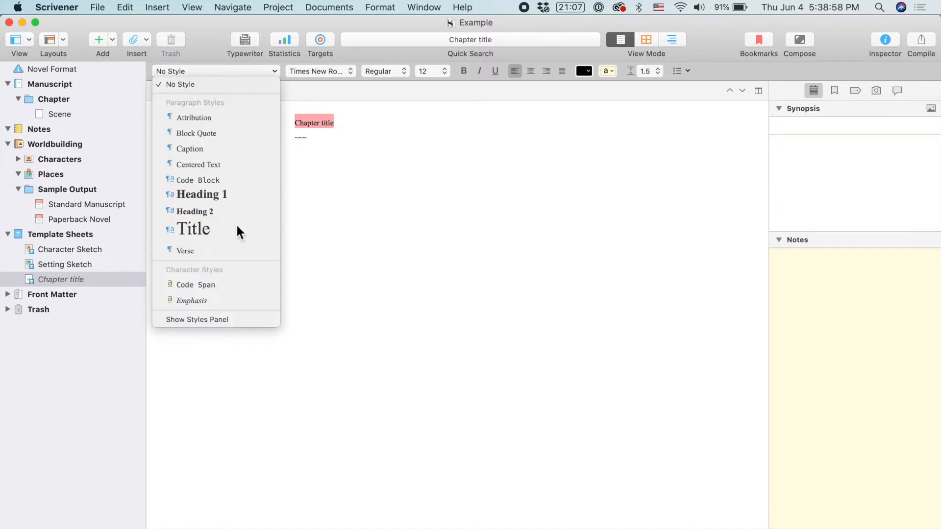
Step: Apply the Heading 1 style to the "~~~" line and centre both lines of the template sheet
{"action": "left_click", "coordinate": [210, 148]}
{"action": "left_click", "coordinate": [208, 69]}
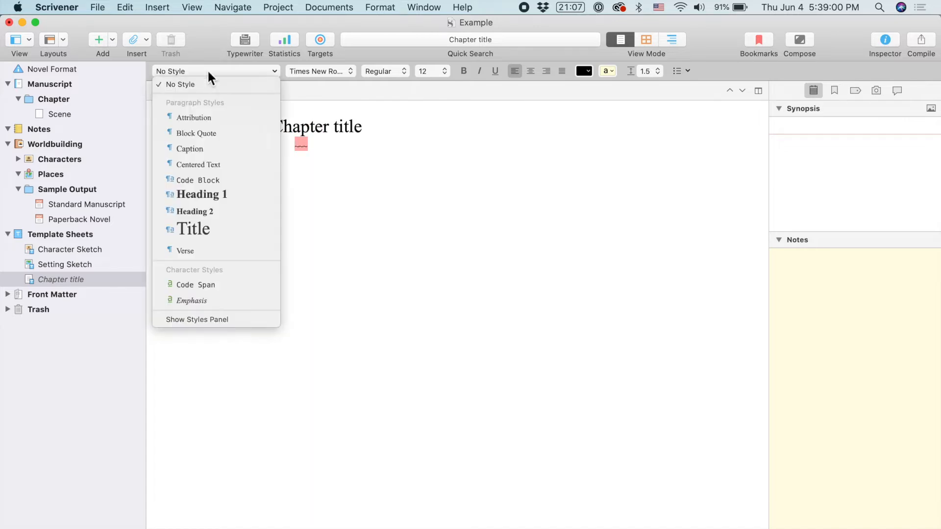
{"action": "left_click", "coordinate": [219, 196]}
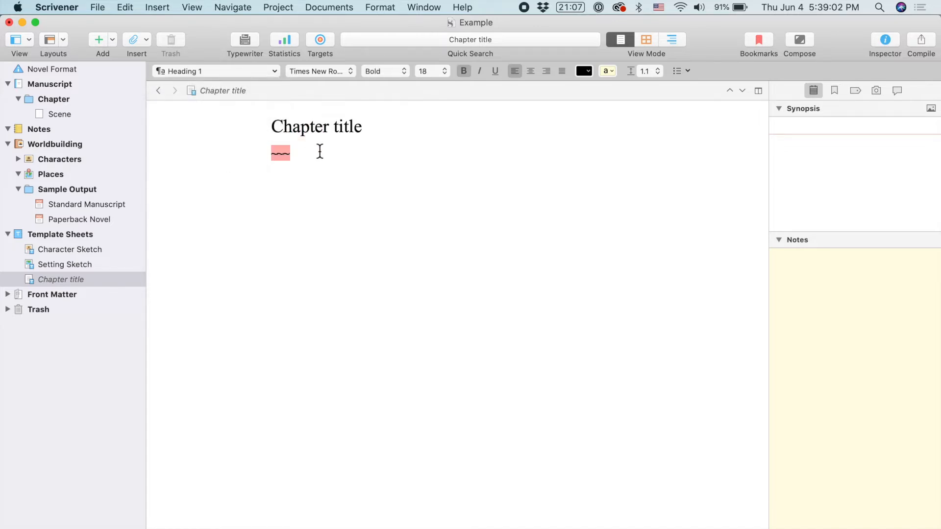
{"action": "triple_click", "coordinate": [315, 128]}
{"action": "key", "text": "super+a"}
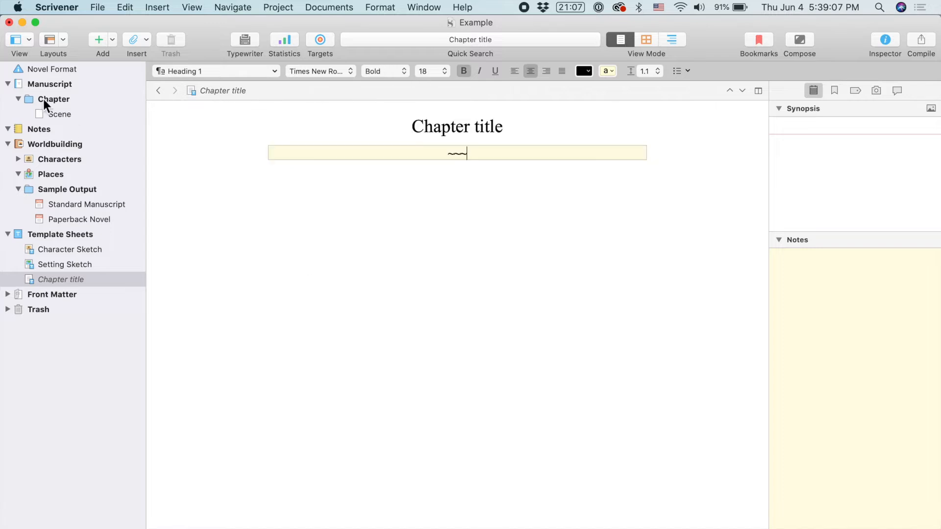
Step: Add a document based on the Chapter title template to the Chapter folder, followed by a blank document
{"action": "left_click", "coordinate": [42, 99]}
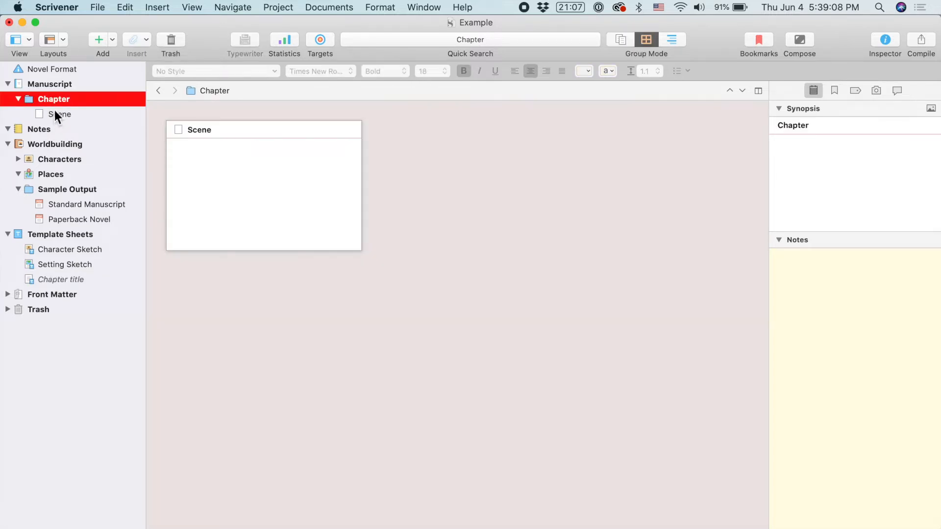
{"action": "left_click", "coordinate": [113, 39]}
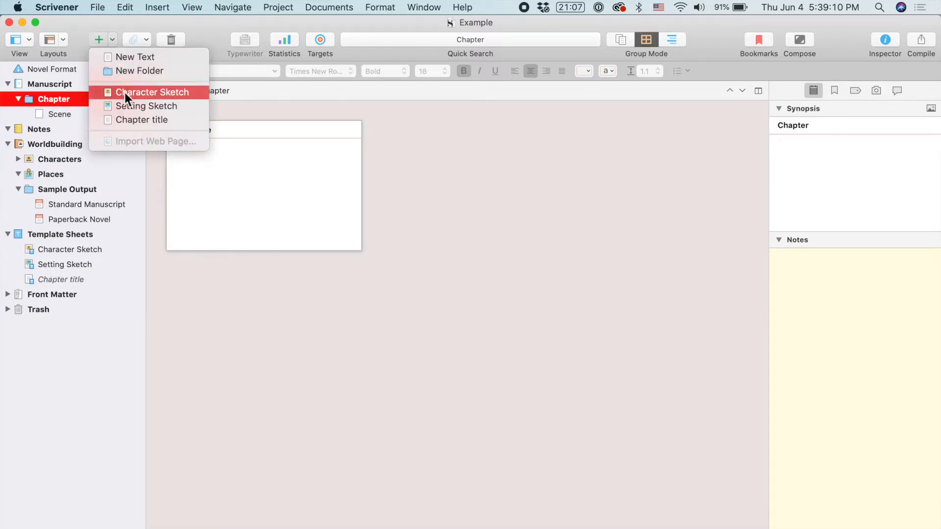
{"action": "left_click", "coordinate": [139, 122]}
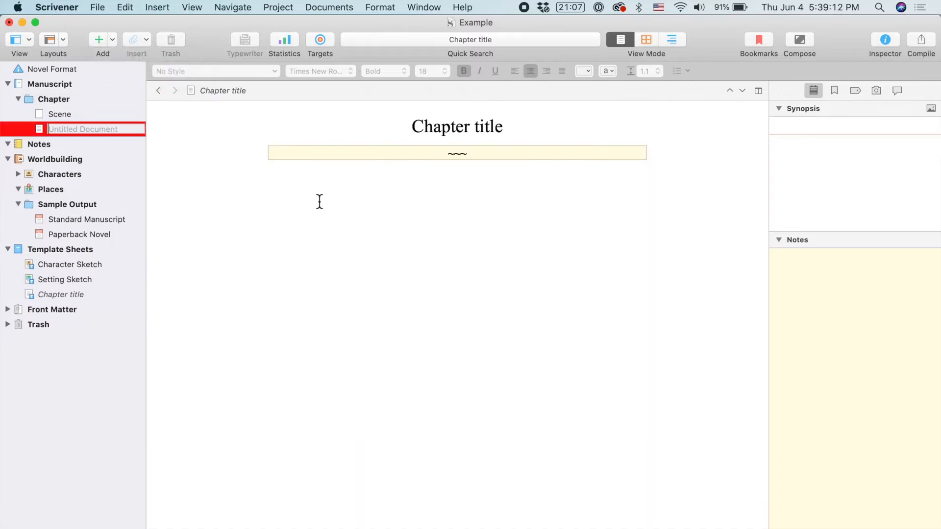
{"action": "key", "text": "Return"}
{"action": "left_click", "coordinate": [95, 44]}
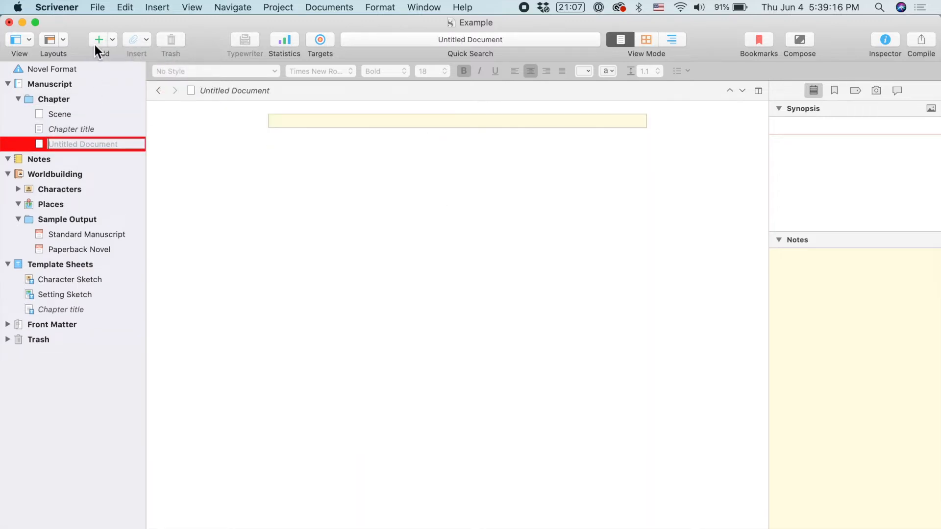
Step: Move the new Chapter title document and the blank document from the Chapter folder to the Trash
{"action": "left_click", "coordinate": [63, 130]}
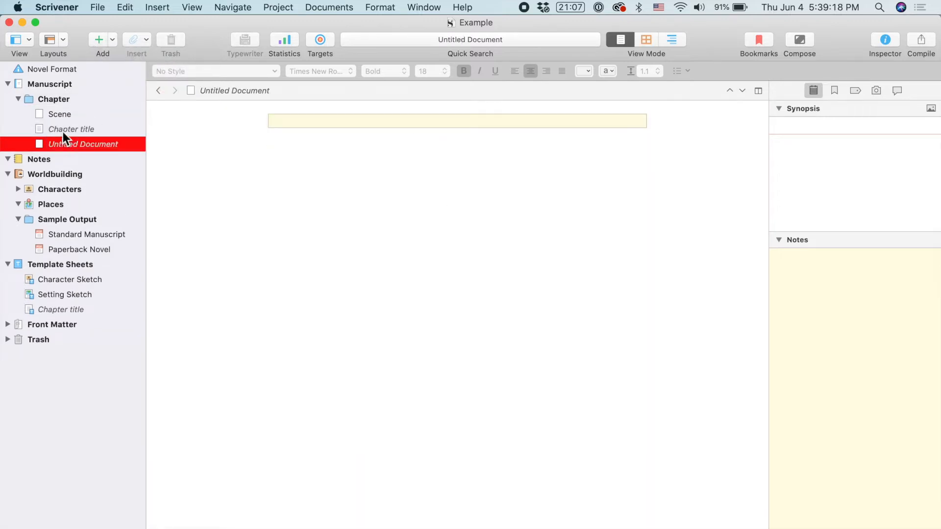
{"action": "left_click", "coordinate": [63, 143]}
{"action": "left_click", "coordinate": [61, 130], "text": "shift"}
{"action": "right_click", "coordinate": [63, 130]}
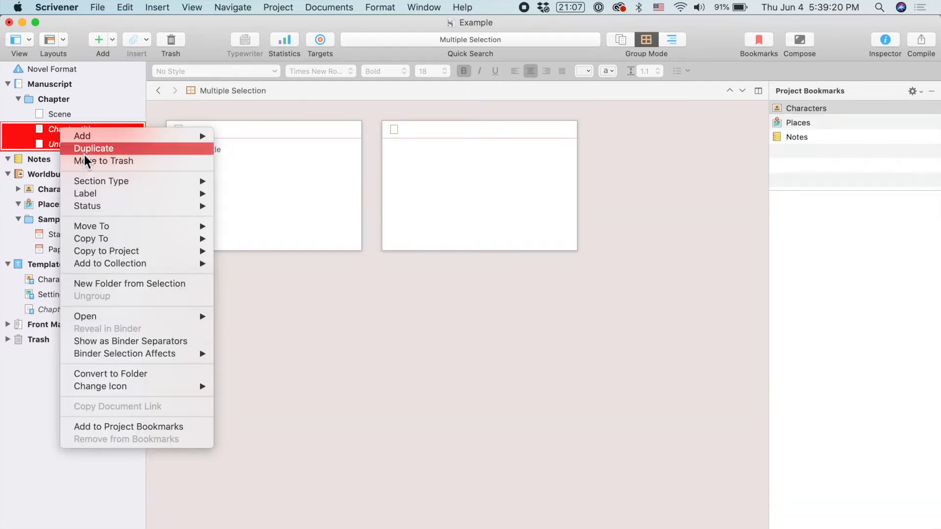
{"action": "left_click", "coordinate": [81, 156]}
Step: Add a Character Sketch template document to the Characters folder in Worldbuilding
{"action": "left_click", "coordinate": [55, 142]}
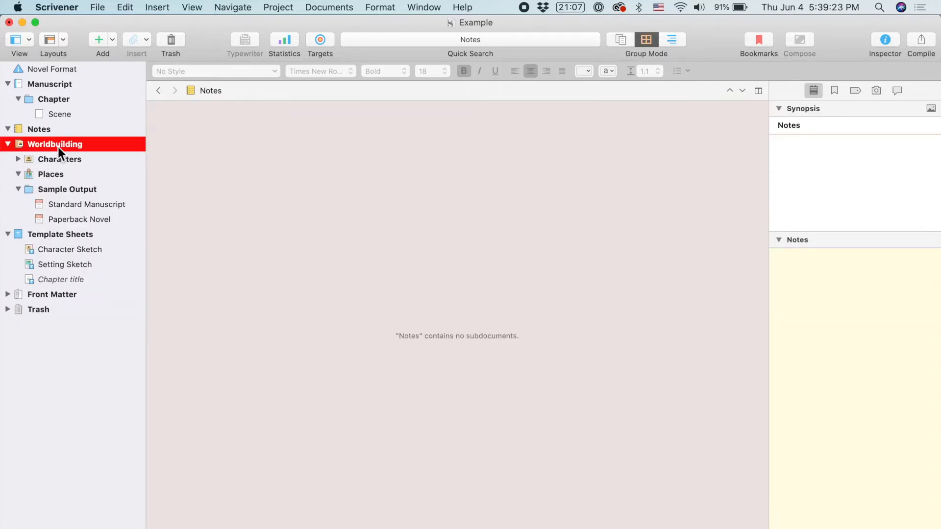
{"action": "left_click", "coordinate": [60, 162]}
{"action": "left_click", "coordinate": [110, 41]}
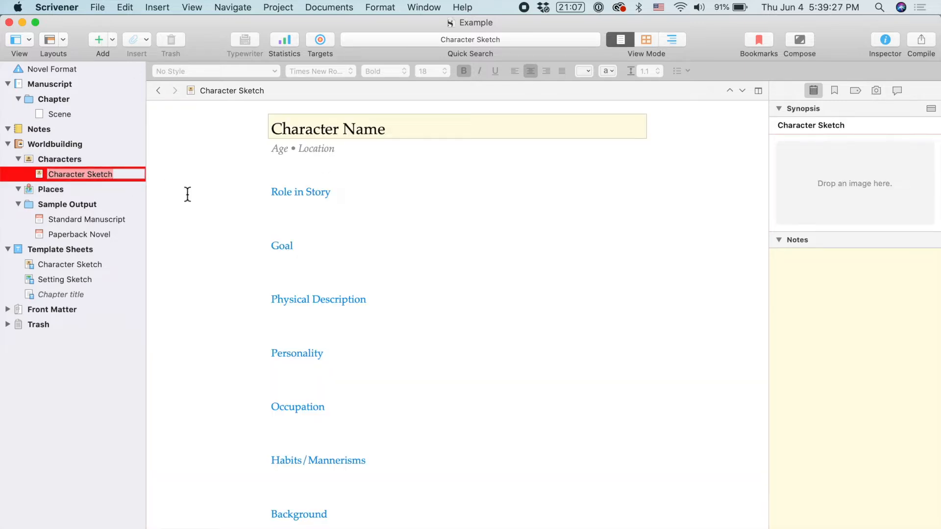
{"action": "left_click", "coordinate": [113, 41]}
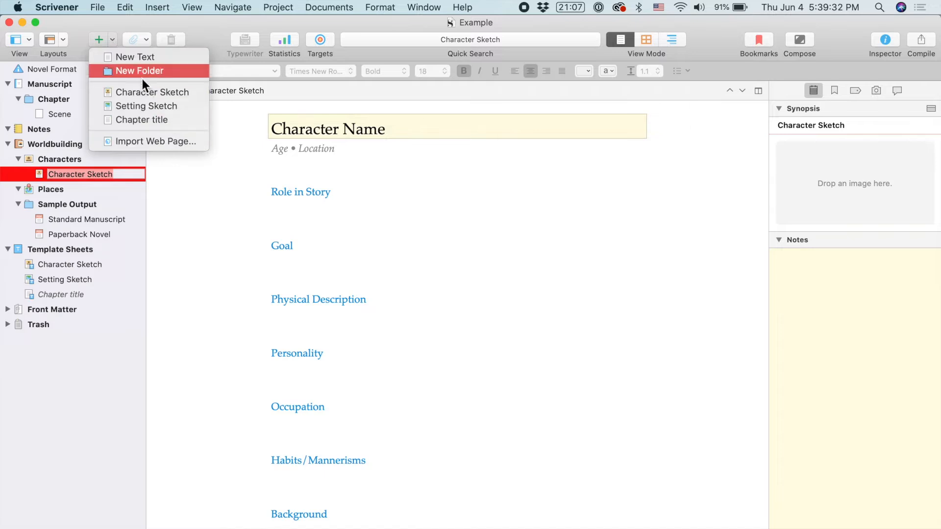
{"action": "left_click", "coordinate": [123, 201]}
{"action": "left_click", "coordinate": [123, 203]}
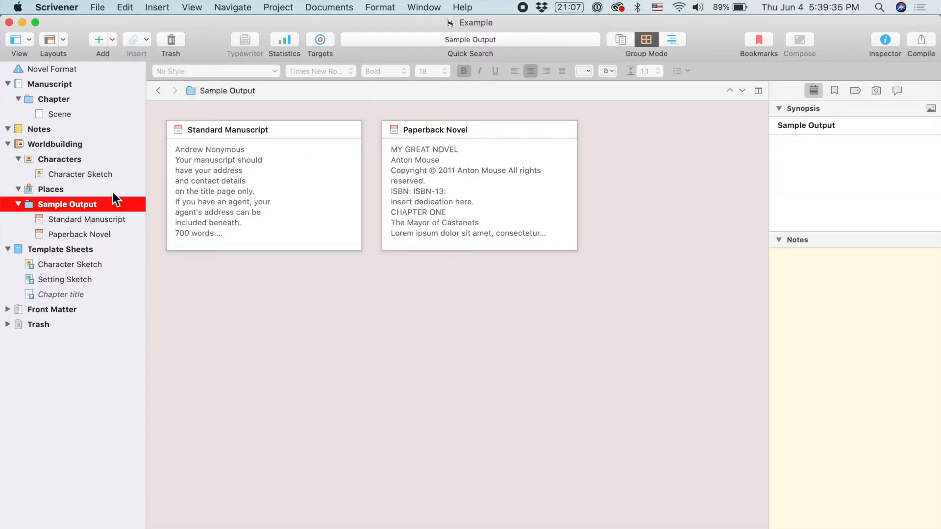
{"action": "left_click", "coordinate": [113, 39]}
{"action": "left_click", "coordinate": [112, 40]}
Step: Switch to the Template project and expand its Characters folder
{"action": "key", "text": "ctrl+Up"}
{"action": "left_click", "coordinate": [316, 297]}
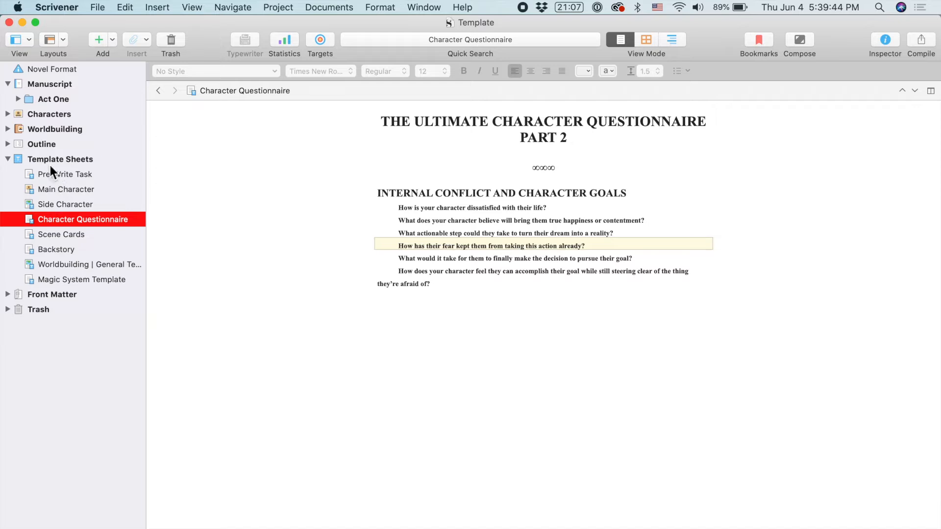
{"action": "left_click", "coordinate": [8, 114]}
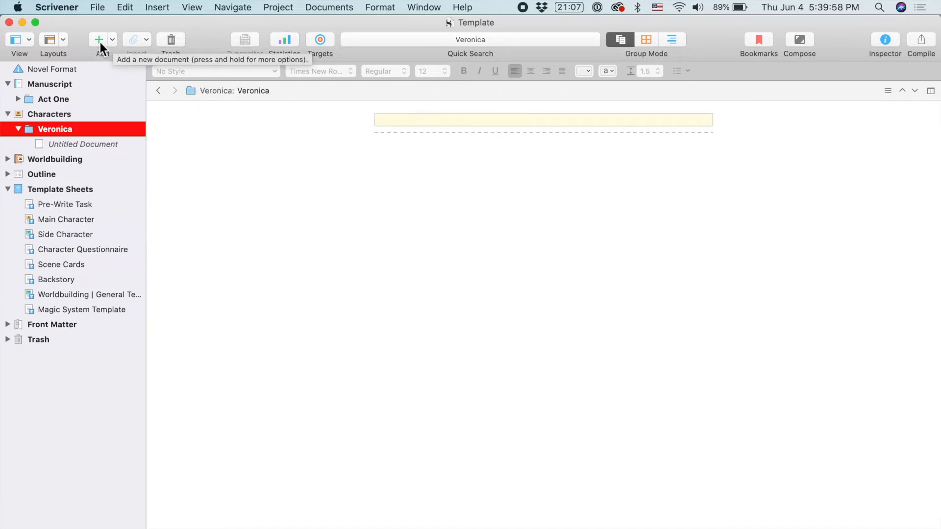
Step: Add another blank document and a Main Character template sheet inside the individual character's folder under Characters
{"action": "left_click", "coordinate": [101, 41]}
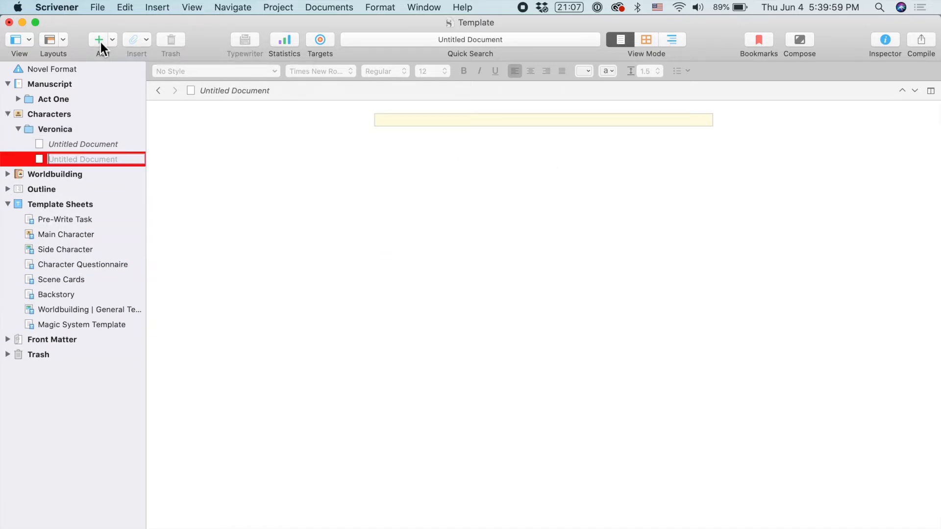
{"action": "left_click", "coordinate": [113, 40]}
{"action": "left_click", "coordinate": [163, 111]}
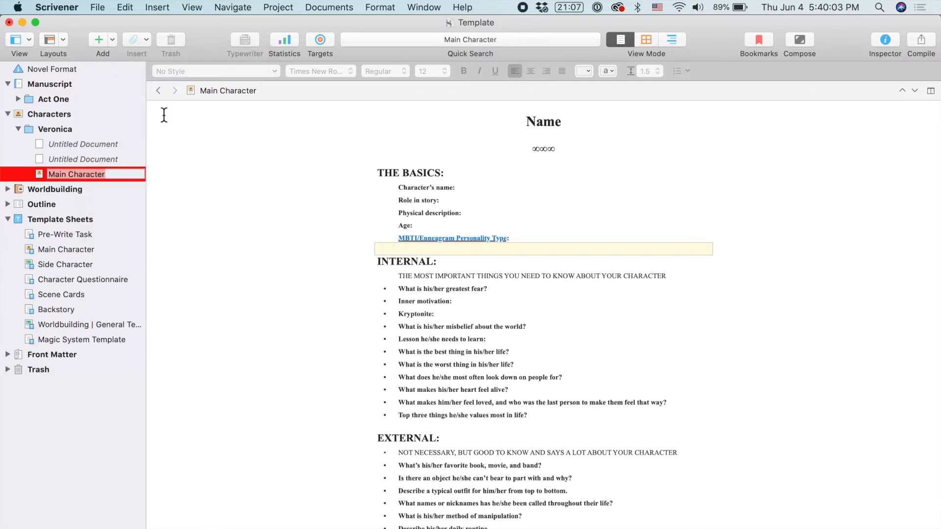
Step: Fill in the character's name, the role "Main Character" and the physical description "Black Hair, black eyes" on the new sheet
{"action": "left_click", "coordinate": [374, 245]}
{"action": "left_click", "coordinate": [470, 190]}
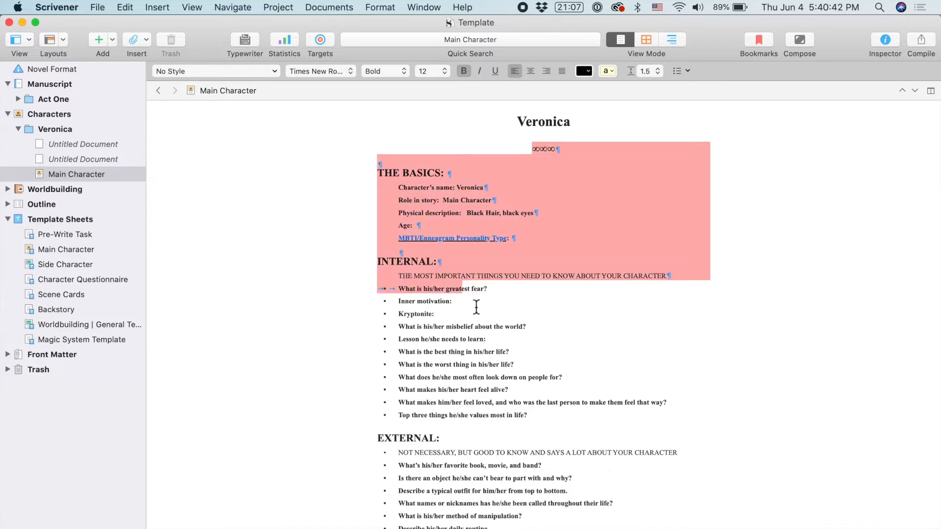
{"action": "left_click", "coordinate": [525, 375]}
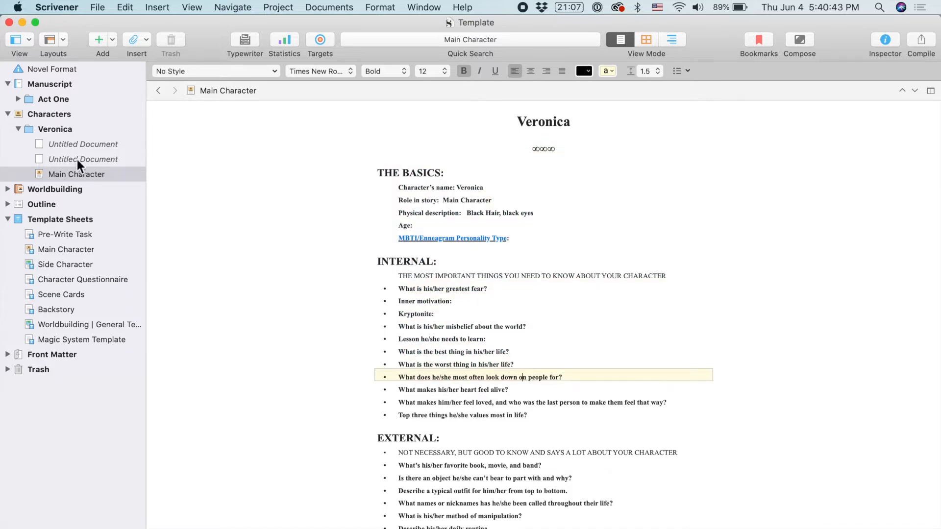
Step: Add a document based on the Worldbuilding | General Template sheet to the Worldbuilding folder
{"action": "left_click", "coordinate": [63, 188]}
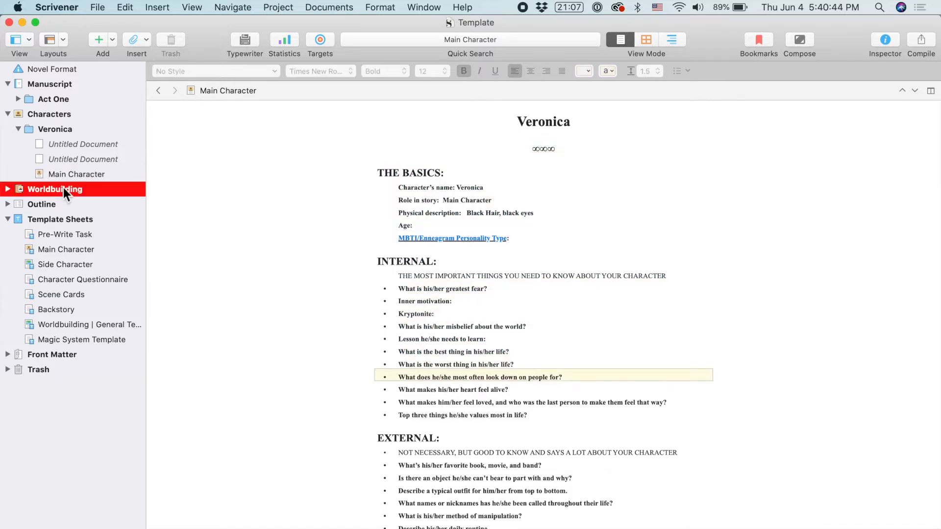
{"action": "left_click", "coordinate": [109, 41]}
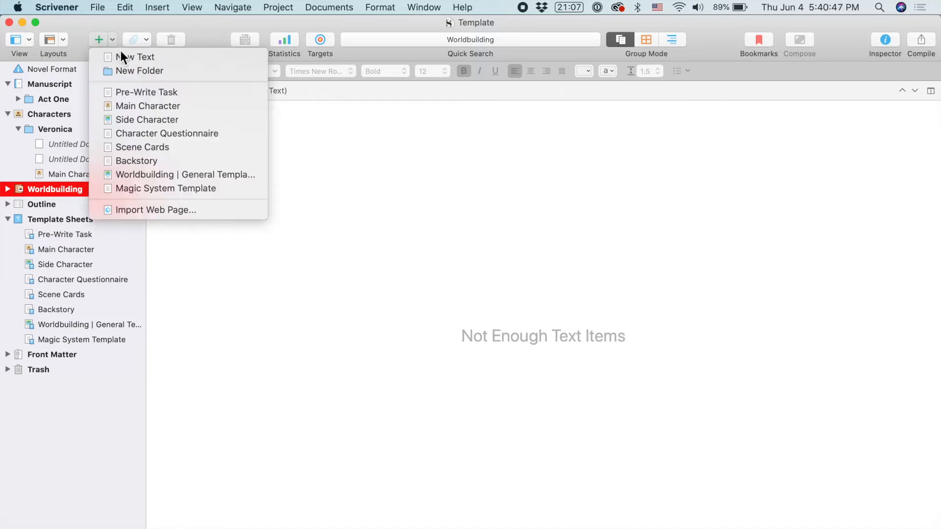
{"action": "left_click", "coordinate": [161, 175]}
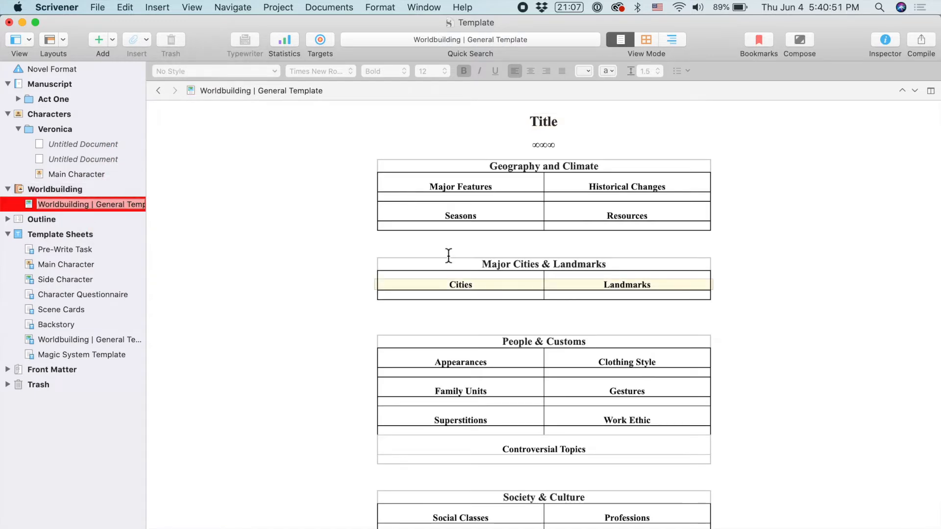
{"action": "left_click_drag", "start_coordinate": [382, 187], "coordinate": [537, 346]}
{"action": "left_click", "coordinate": [539, 345]}
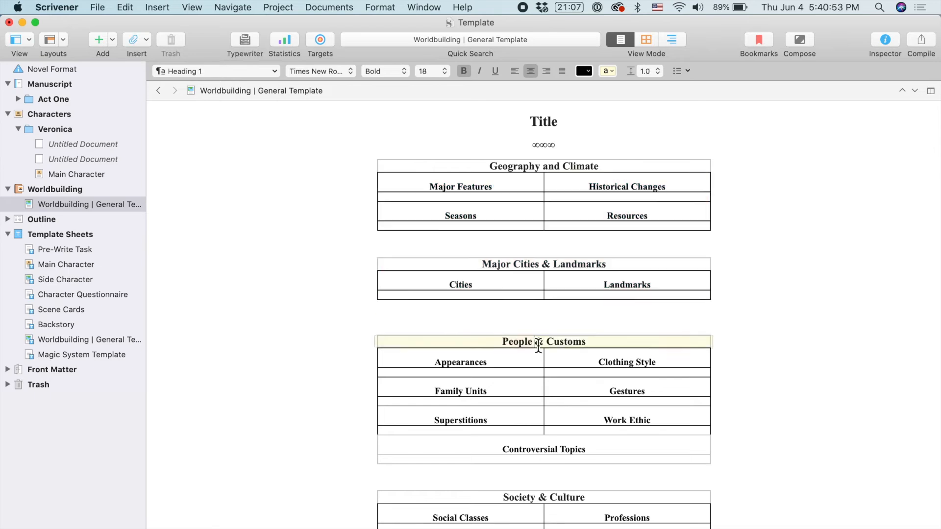
Step: Examine the Backstory and Scene Cards templates in Template Sheets
{"action": "left_click", "coordinate": [68, 340]}
{"action": "left_click", "coordinate": [75, 324]}
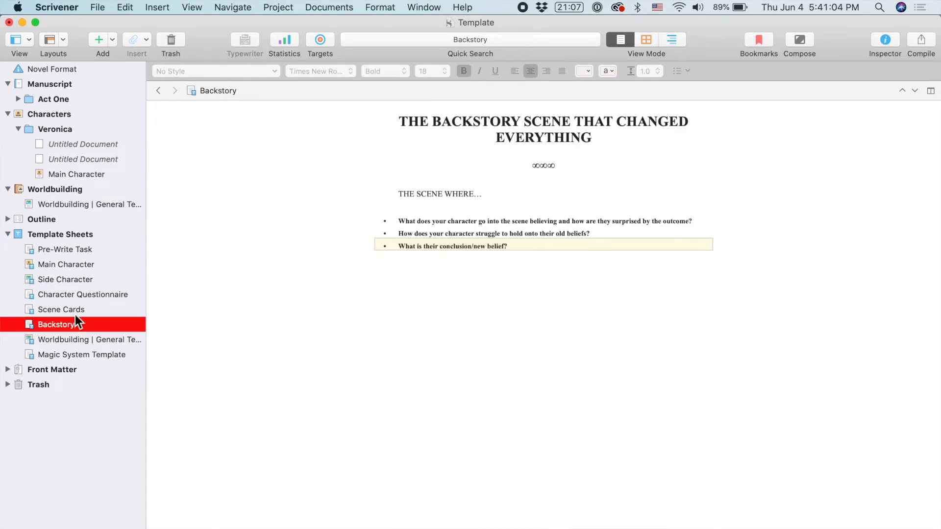
{"action": "key", "text": "Up"}
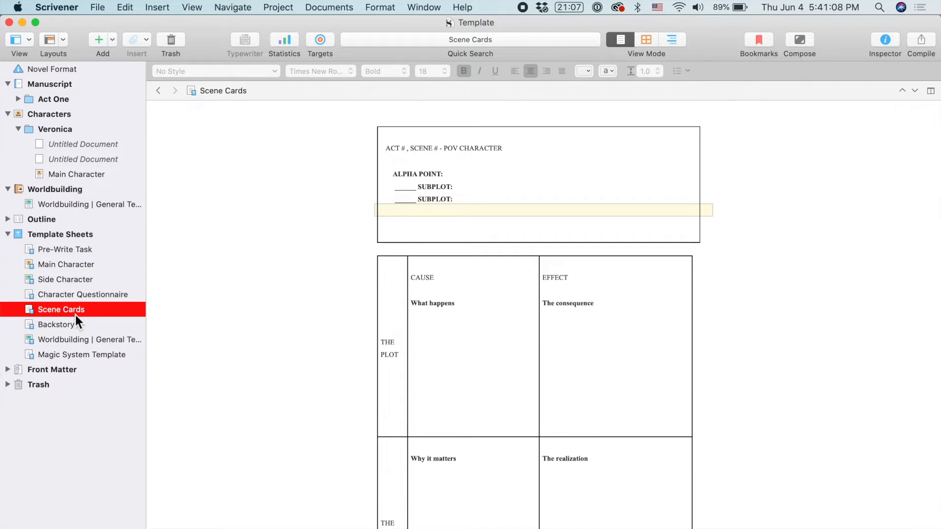
Step: Collapse the Worldbuilding folder and turn on typewriter scrolling for the Worldbuilding | General Template sheet
{"action": "left_click", "coordinate": [8, 130]}
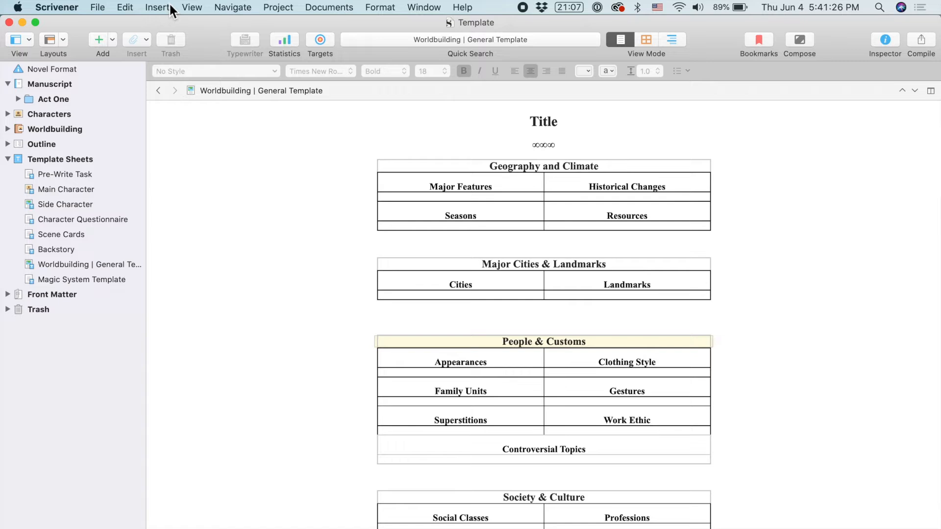
{"action": "left_click", "coordinate": [192, 7]}
{"action": "mouse_move", "coordinate": [222, 131]}
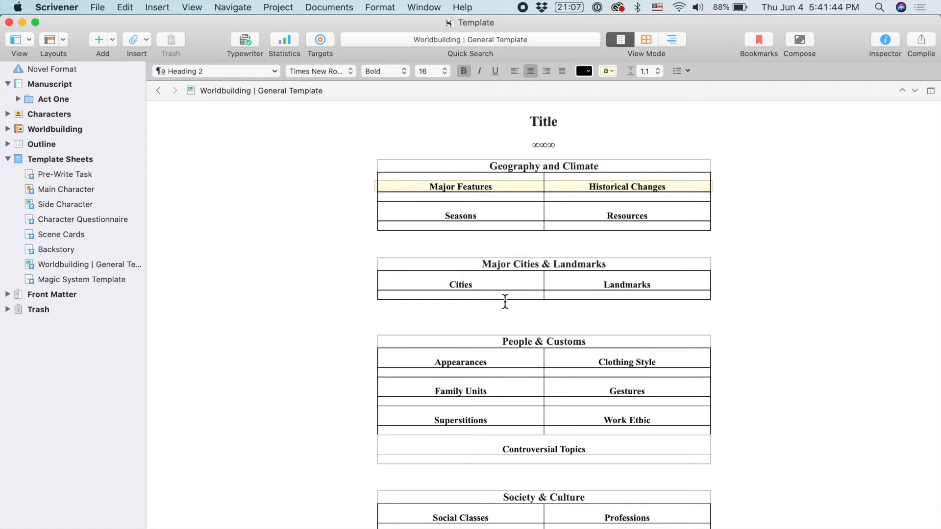
Step: Enter the filler lines "dfkldfdkfdjlkf" and "dfkdjflkdd" in the Structure cell under Government & Politics
{"action": "scroll", "coordinate": [505, 301], "scroll_direction": "down", "scroll_amount": 15}
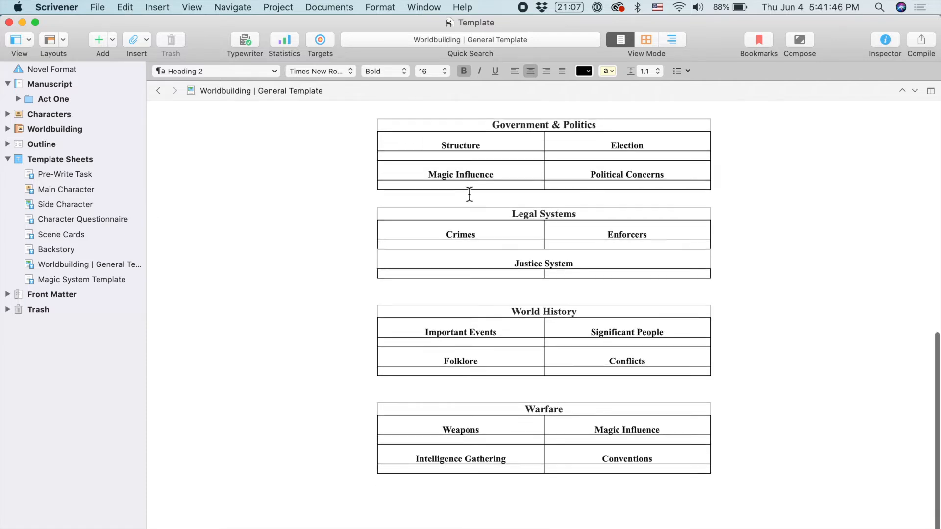
{"action": "left_click", "coordinate": [460, 156]}
{"action": "type", "text": "dfkldfkdfj"}
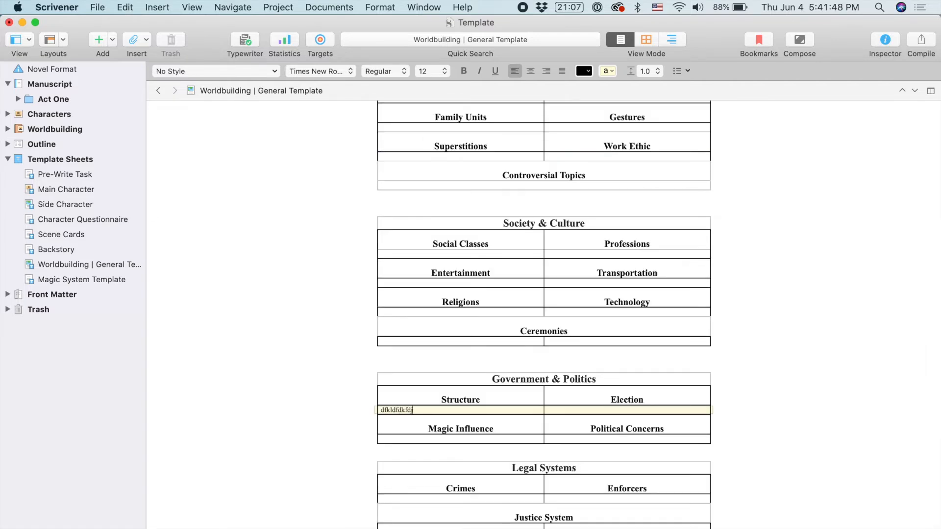
{"action": "type", "text": "lkf"}
{"action": "key", "text": "Return"}
{"action": "type", "text": "dfkdjflkdd"}
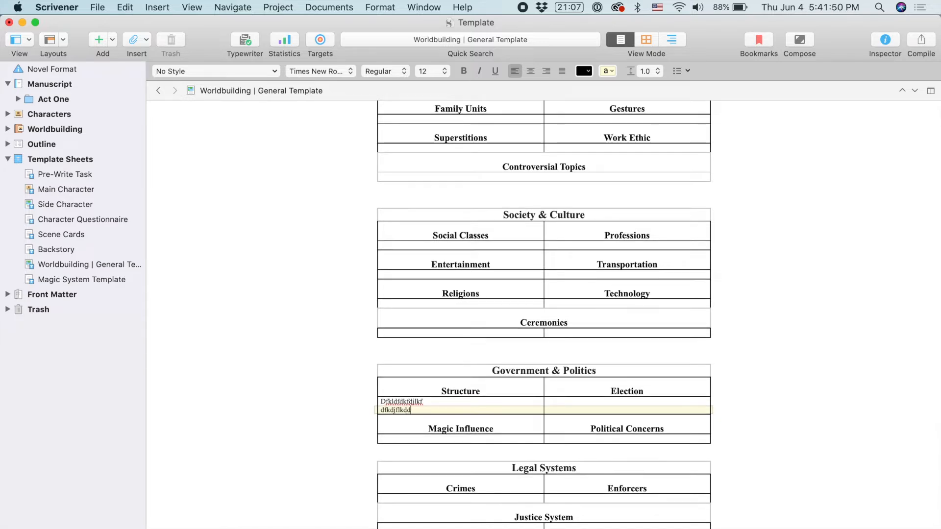
Step: Extend the Structure cell with short filler lines such as "df", "d", "fd" and "f", ending with "dfdfdfdfdf" and a blank line
{"action": "type", "text": " df df df df df d f"}
{"action": "type", "text": "d"}
{"action": "key", "text": "Return"}
{"action": "type", "text": "fd"}
{"action": "key", "text": "Return"}
{"action": "type", "text": "f"}
{"action": "key", "text": "Return"}
{"action": "left_click_drag", "start_coordinate": [346, 411], "coordinate": [599, 410]}
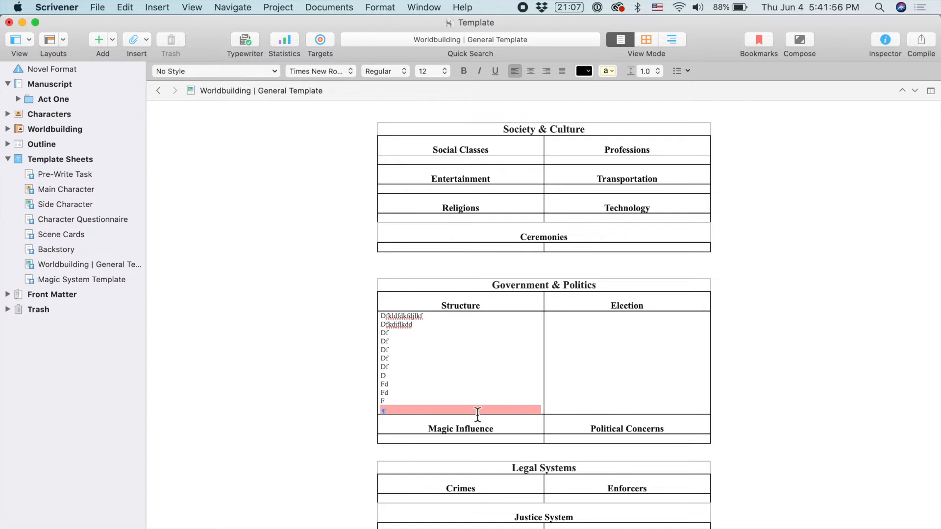
{"action": "type", "text": "dfdfdfdfdf"}
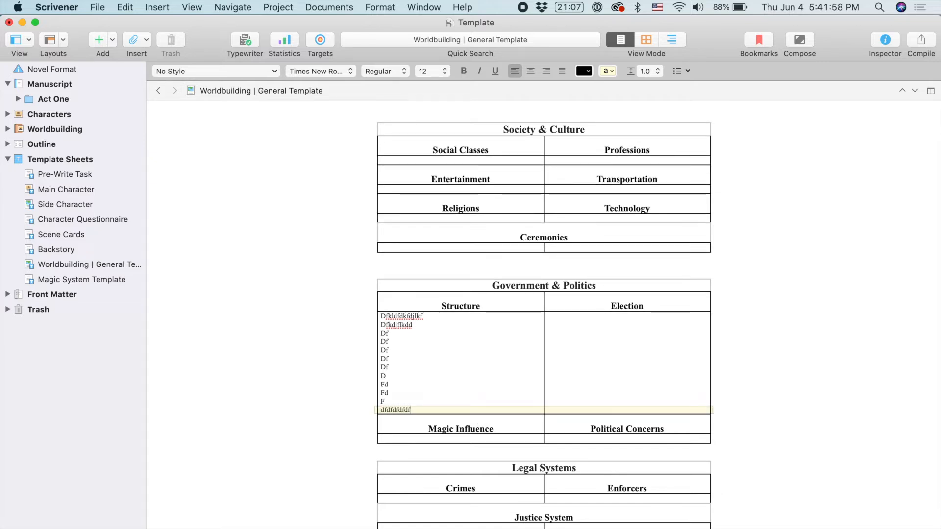
{"action": "key", "text": "Return"}
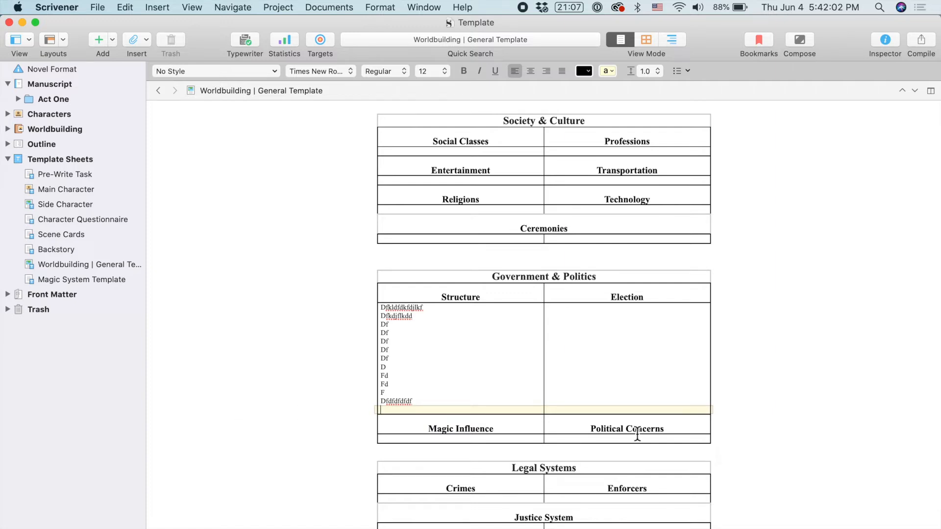
Step: Delete all the filler lines from the Structure cell under Government & Politics
{"action": "scroll", "coordinate": [512, 373], "scroll_direction": "down", "scroll_amount": 10}
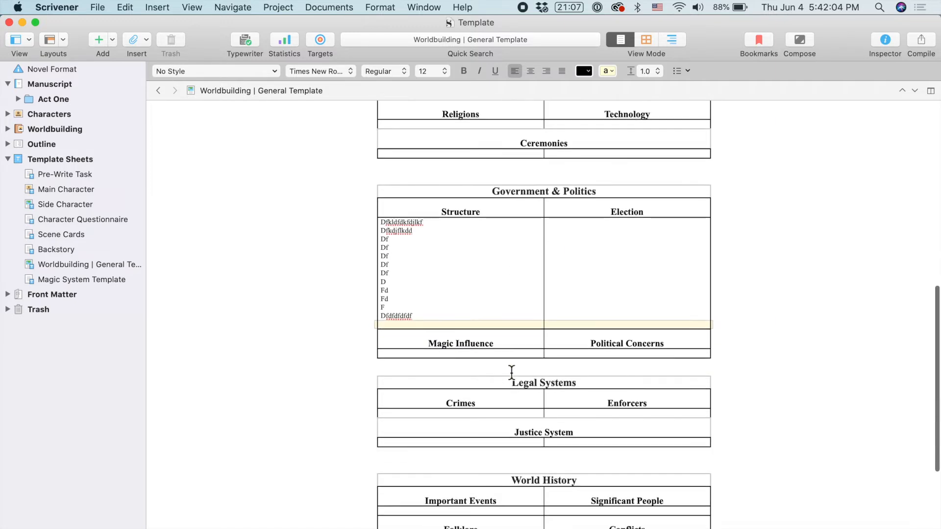
{"action": "scroll", "coordinate": [511, 372], "scroll_direction": "up", "scroll_amount": 15}
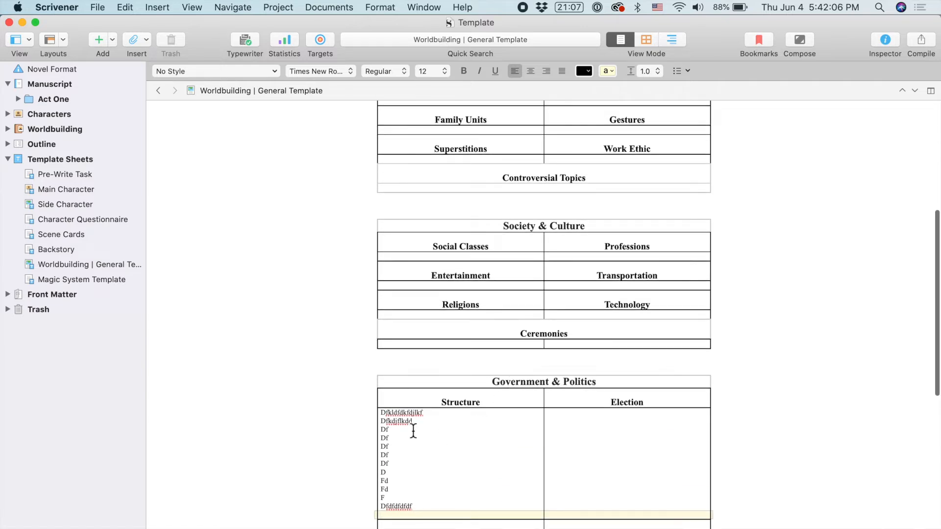
{"action": "left_click", "coordinate": [383, 413], "text": "shift"}
{"action": "key", "text": "BackSpace"}
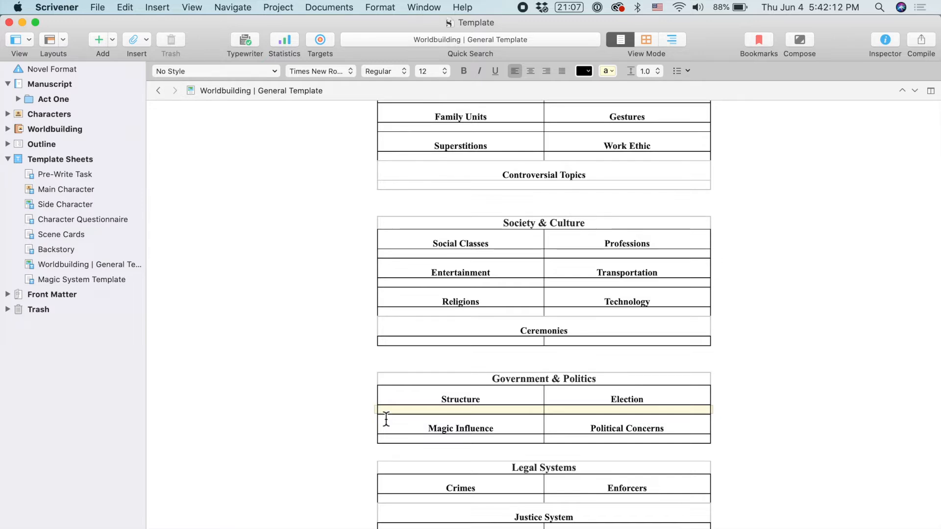
{"action": "scroll", "coordinate": [387, 418], "scroll_direction": "down", "scroll_amount": 2}
{"action": "scroll", "coordinate": [385, 412], "scroll_direction": "up", "scroll_amount": 3}
{"action": "scroll", "coordinate": [387, 418], "scroll_direction": "down", "scroll_amount": 1}
{"action": "scroll", "coordinate": [386, 417], "scroll_direction": "down", "scroll_amount": 5}
{"action": "scroll", "coordinate": [386, 416], "scroll_direction": "up", "scroll_amount": 10}
{"action": "scroll", "coordinate": [360, 321], "scroll_direction": "down", "scroll_amount": 7}
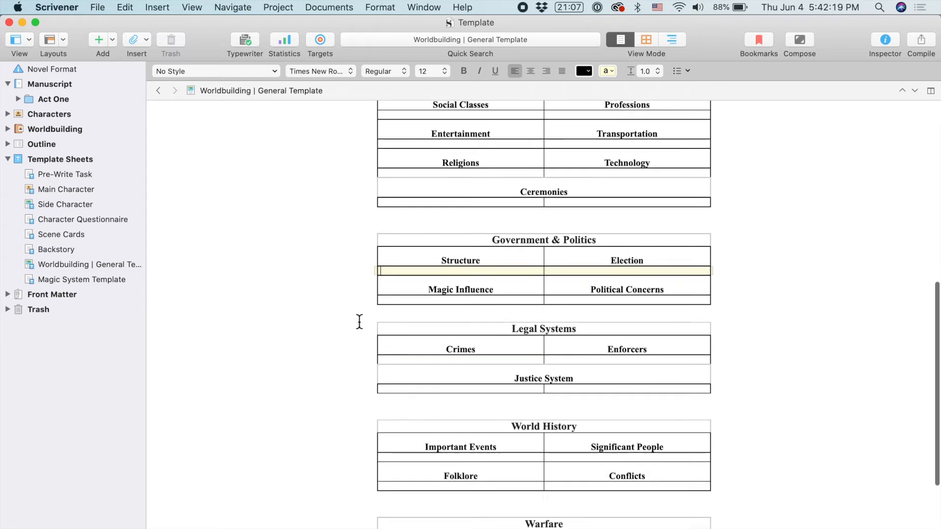
{"action": "scroll", "coordinate": [360, 321], "scroll_direction": "down", "scroll_amount": 2}
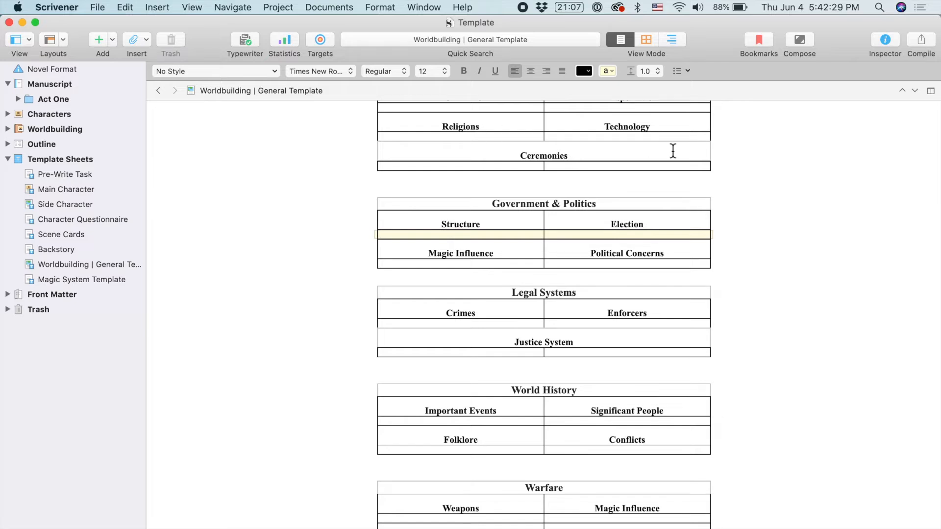
Step: Enter composition mode and add the filler lines "dfdfdfkldfdfkjadflkjdlkfdklfjdfdkdkdkfjlkdfjdkf" and "dfldkfjdflkdf" in the Crimes cell under Legal Systems
{"action": "left_click", "coordinate": [803, 38]}
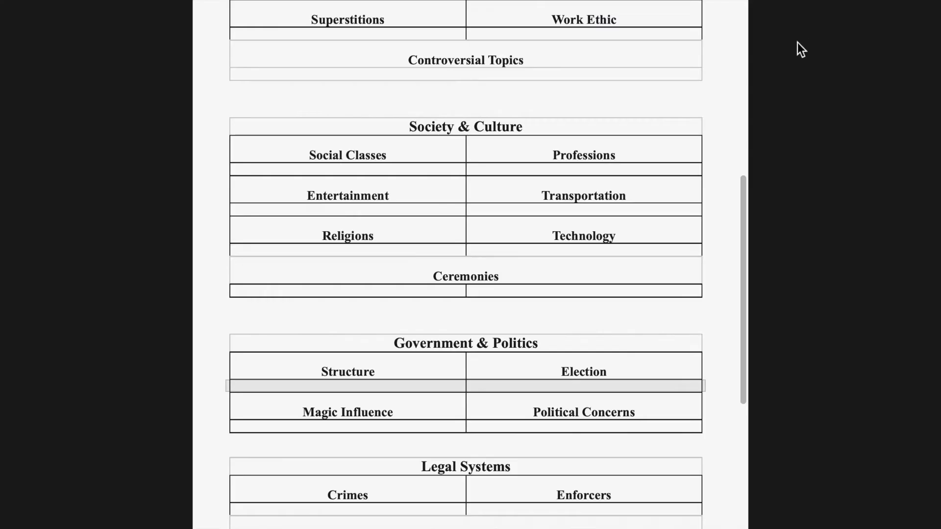
{"action": "scroll", "coordinate": [435, 378], "scroll_direction": "down", "scroll_amount": 5}
{"action": "left_click", "coordinate": [435, 378]}
{"action": "type", "text": "Dfdfdfkldfdfkjadflkjdlkfdklfjdfdkdkdkfjlkdfjdkf dfldkfjdflk"}
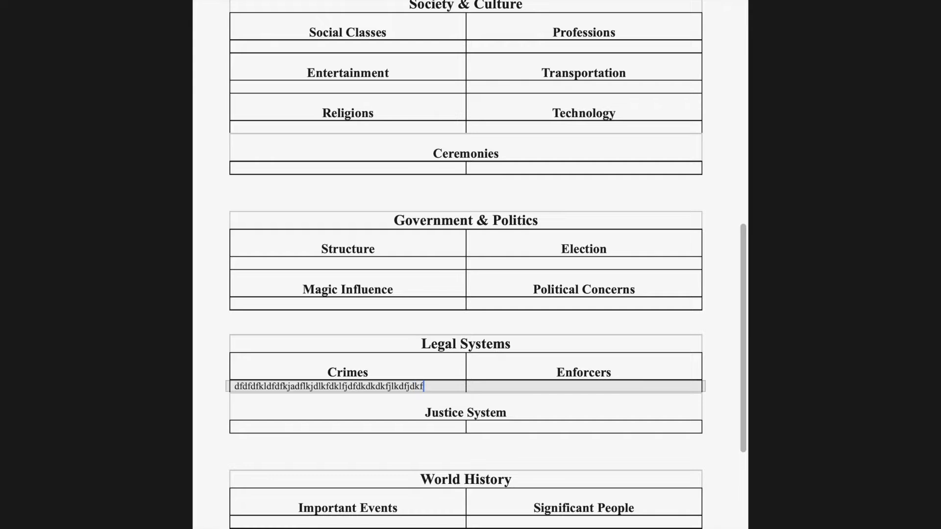
{"action": "type", "text": "df"}
{"action": "key", "text": "Return"}
Step: Extend the Crimes cell with short filler lines: "df" twice, "dfadfadf", "df", "adflkadf", "sdfd", "f", "dsf", "sdf" and "dsf"
{"action": "type", "text": "df"}
{"action": "key", "text": "Return"}
{"action": "type", "text": "df"}
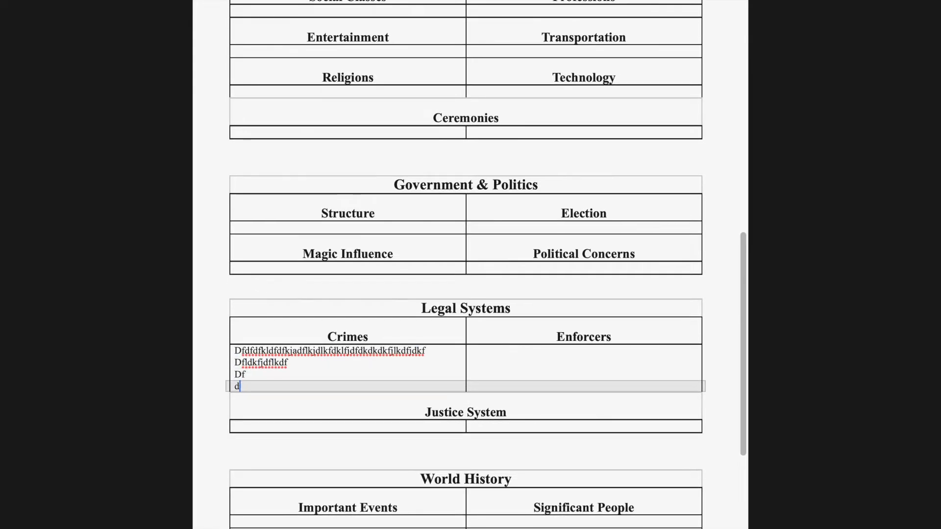
{"action": "key", "text": "Return"}
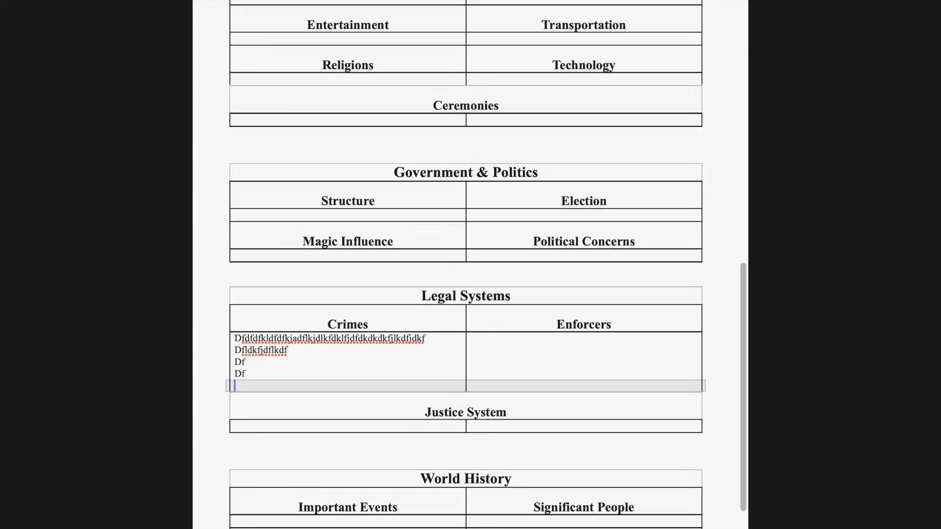
{"action": "type", "text": "dfadfadf"}
{"action": "key", "text": "Return"}
{"action": "type", "text": "df"}
{"action": "key", "text": "Return"}
{"action": "type", "text": "adflkadf"}
{"action": "key", "text": "Return"}
{"action": "type", "text": "sdfd"}
{"action": "key", "text": "Return"}
{"action": "type", "text": "f dsf"}
{"action": "key", "text": "Return"}
{"action": "type", "text": "sdf"}
{"action": "key", "text": "Return"}
{"action": "type", "text": "dsf"}
Step: Turn on line focus in composition mode and add "dfdfkdfldf" and a new line "sdflkjsfdlksf" to the Crimes cell
{"action": "scroll", "coordinate": [465, 265], "scroll_direction": "down", "scroll_amount": 3}
{"action": "left_click", "coordinate": [414, 528]}
{"action": "left_click", "coordinate": [415, 523]}
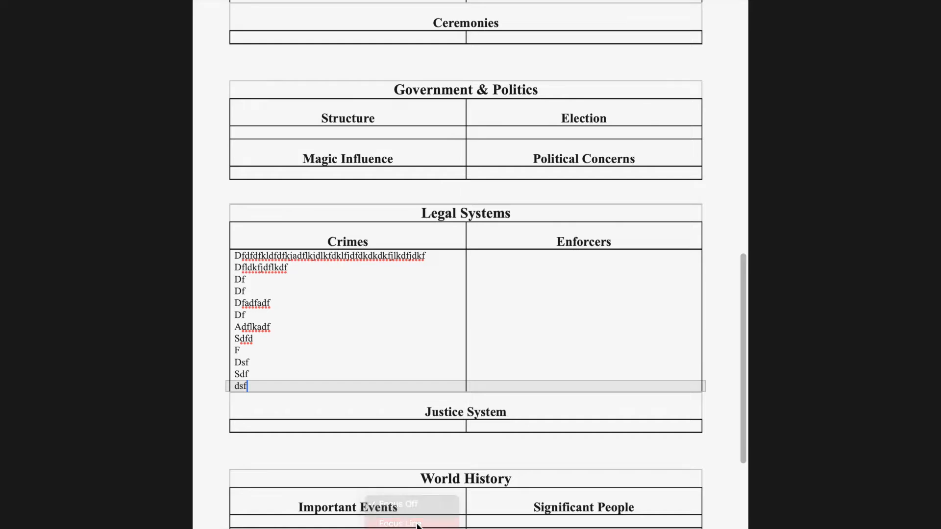
{"action": "type", "text": "dfdfkdfldf"}
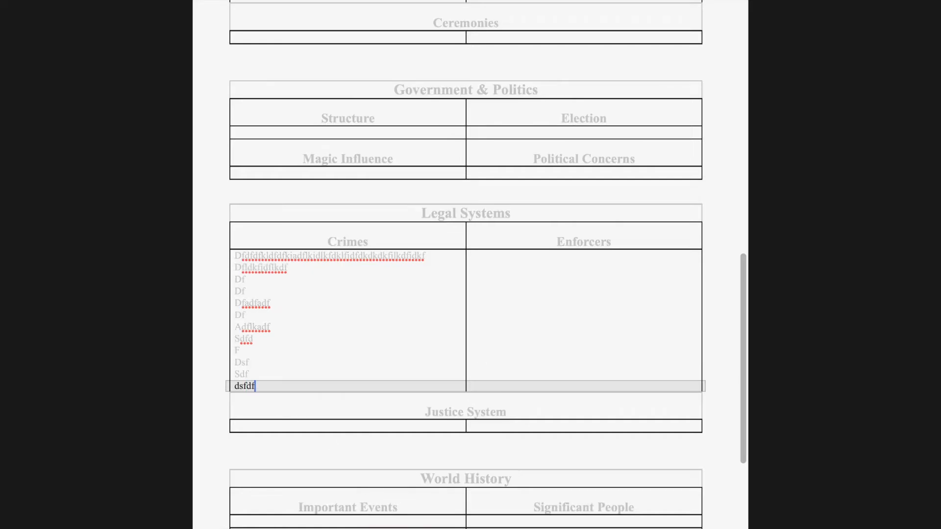
{"action": "key", "text": "Return"}
{"action": "type", "text": "sdflkjsfdlksf"}
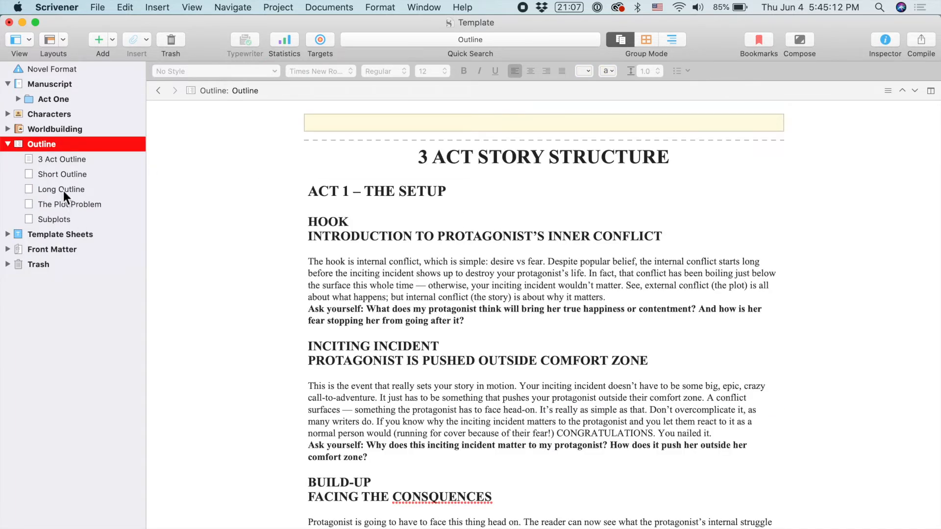
Step: View the 3 Act Outline, Short Outline, Long Outline and Subplots documents in the Outline folder
{"action": "left_click", "coordinate": [61, 161]}
{"action": "left_click", "coordinate": [69, 175]}
{"action": "left_click", "coordinate": [68, 191]}
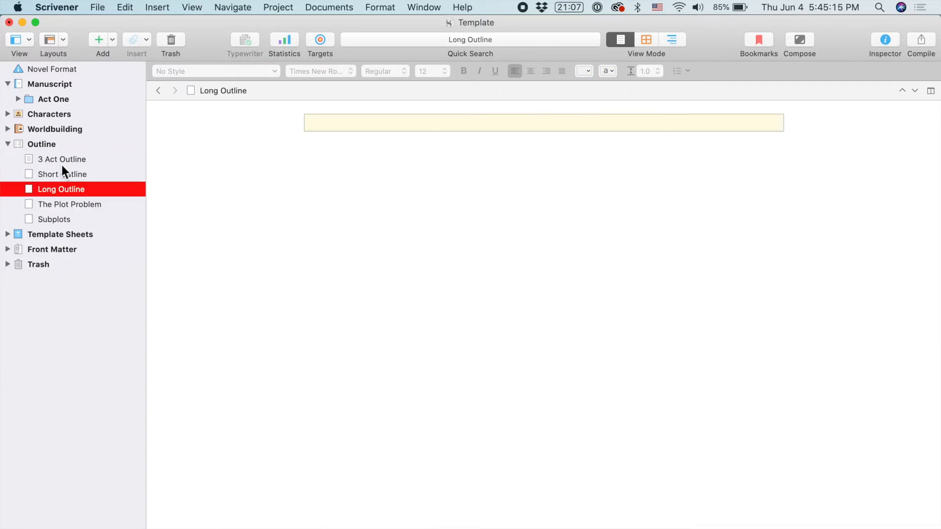
{"action": "left_click", "coordinate": [62, 162]}
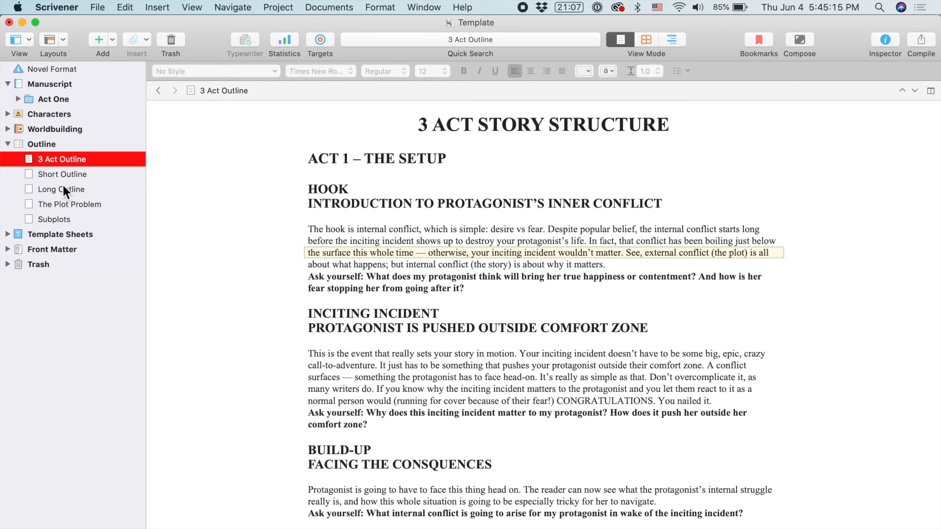
{"action": "left_click", "coordinate": [40, 145]}
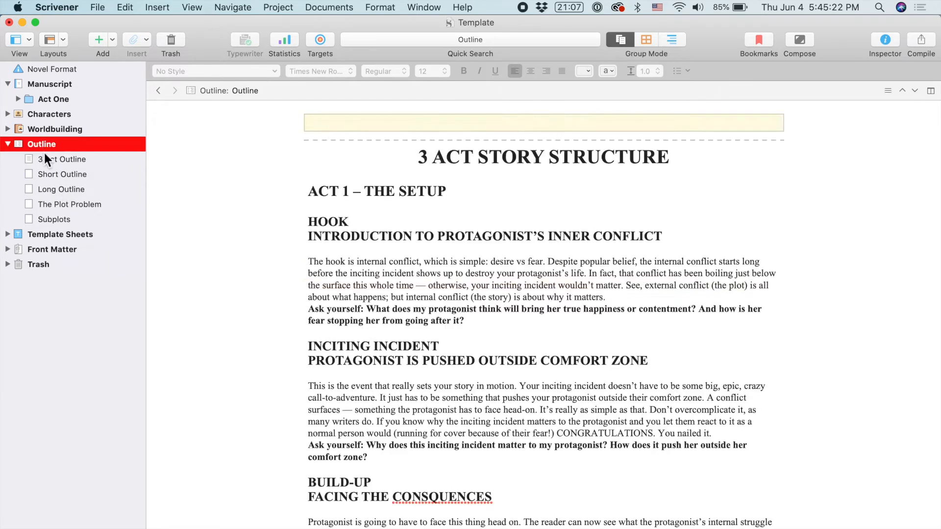
{"action": "left_click", "coordinate": [48, 161]}
{"action": "left_click", "coordinate": [49, 215]}
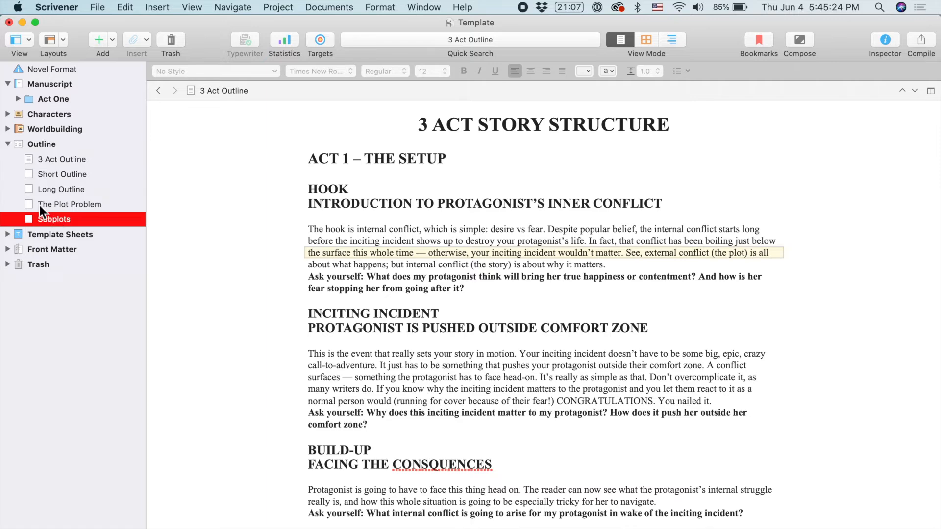
Step: Collapse the Outline folder and view the contents of the Outline, Characters and Worldbuilding folders
{"action": "left_click", "coordinate": [8, 143]}
{"action": "left_click", "coordinate": [32, 143]}
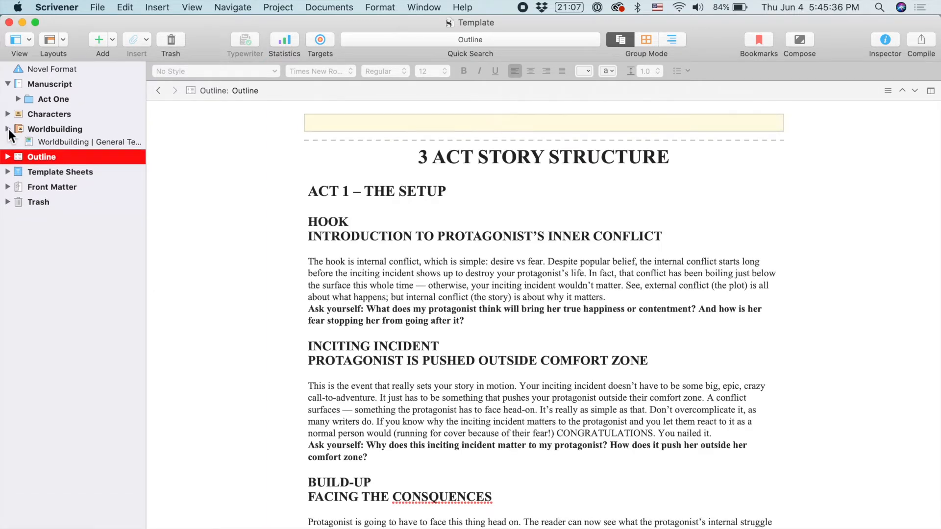
{"action": "left_click", "coordinate": [7, 129]}
{"action": "left_click", "coordinate": [49, 115]}
{"action": "left_click", "coordinate": [47, 131]}
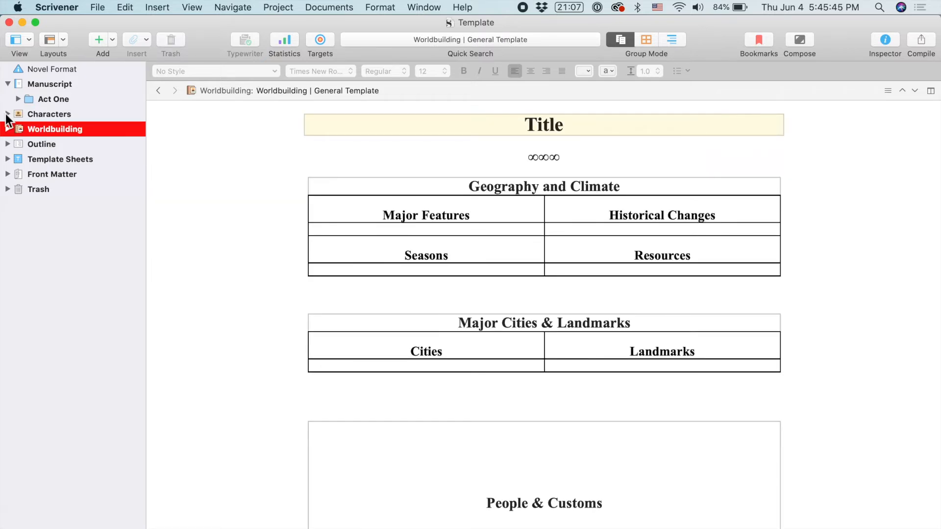
{"action": "left_click", "coordinate": [6, 131]}
{"action": "left_click", "coordinate": [7, 131]}
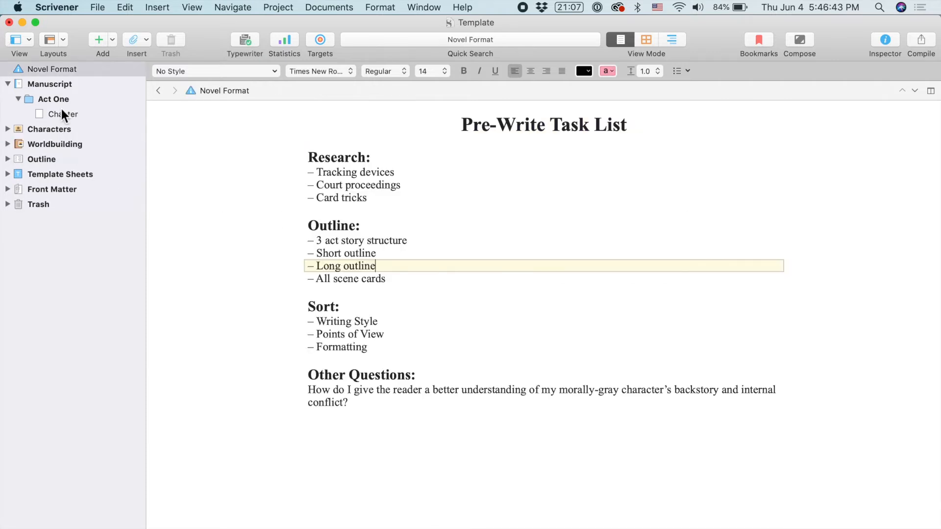
Step: View the Chapter document, the Act One folder and the whole Manuscript in the binder
{"action": "left_click", "coordinate": [60, 107]}
{"action": "left_click", "coordinate": [54, 98]}
{"action": "left_click", "coordinate": [56, 85]}
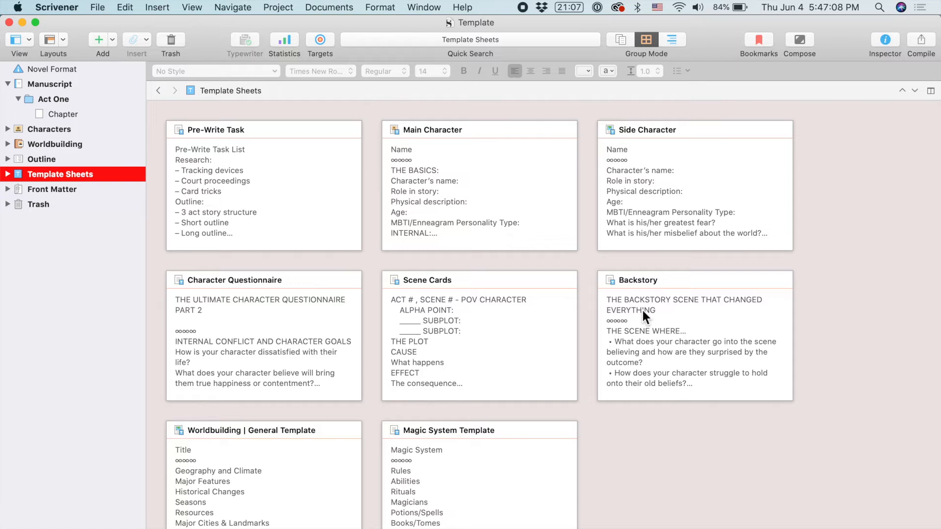
Step: Compare Template Sheets in outliner and corkboard modes, and view the Worldbuilding and Characters folders
{"action": "left_click", "coordinate": [670, 40]}
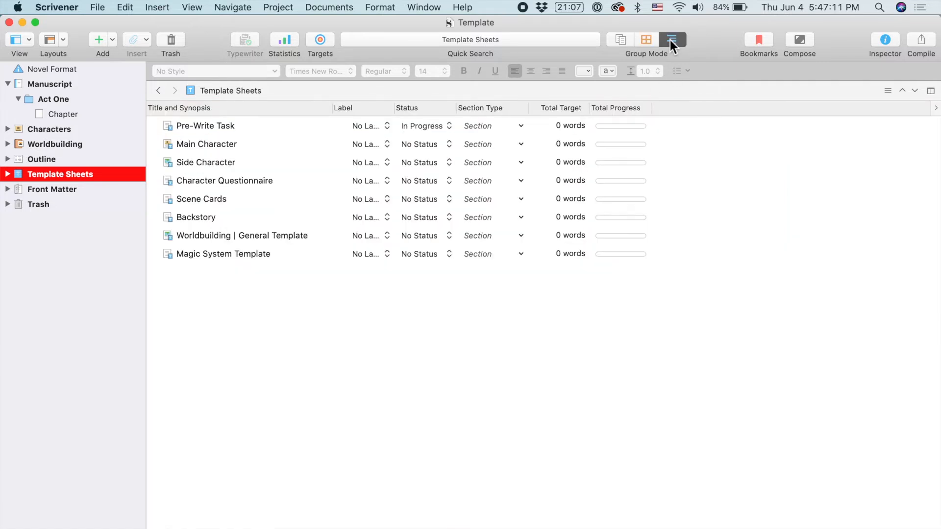
{"action": "left_click", "coordinate": [645, 40]}
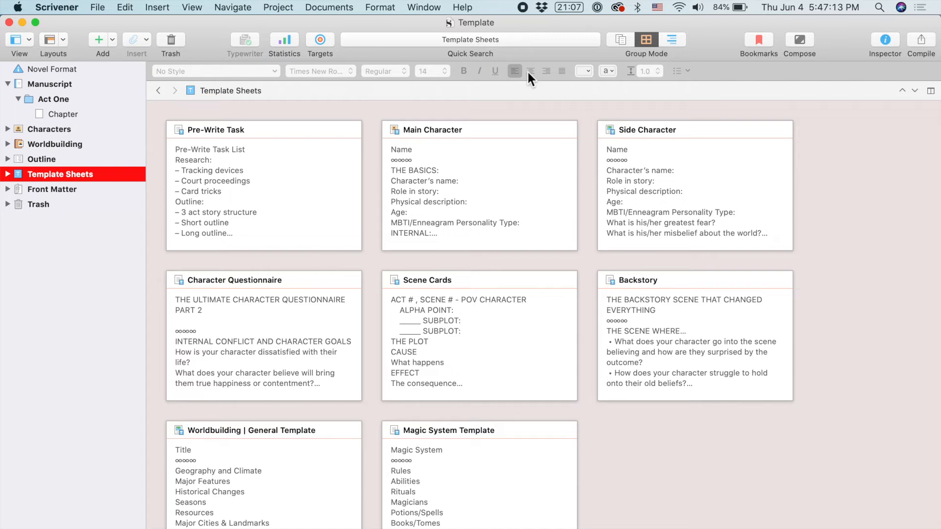
{"action": "left_click", "coordinate": [28, 147]}
{"action": "left_click", "coordinate": [38, 132]}
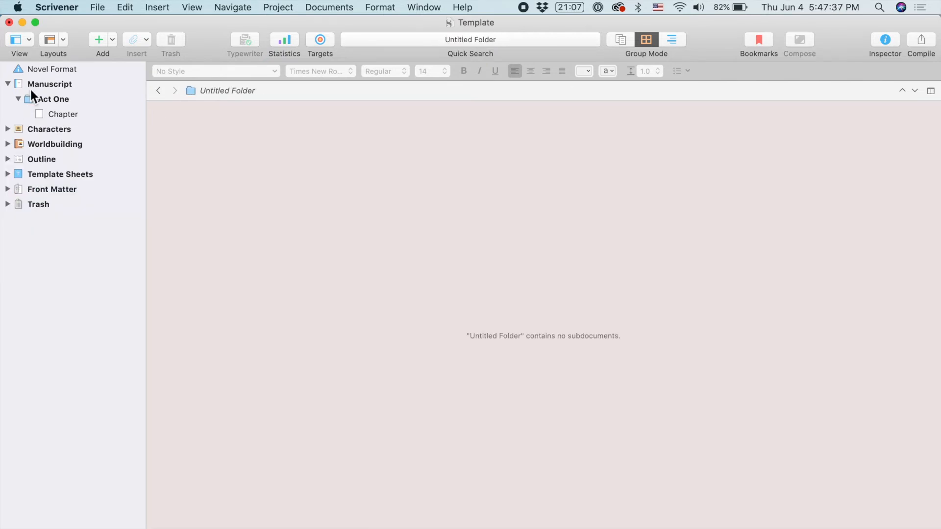
Step: View the Manuscript on the corkboard, open its Act One card and return to the Manuscript
{"action": "left_click", "coordinate": [30, 84]}
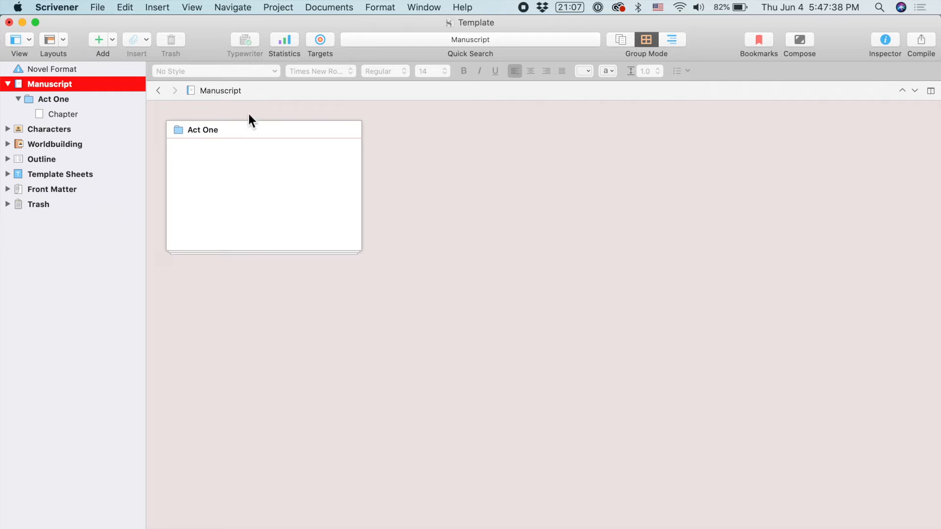
{"action": "double_click", "coordinate": [181, 130]}
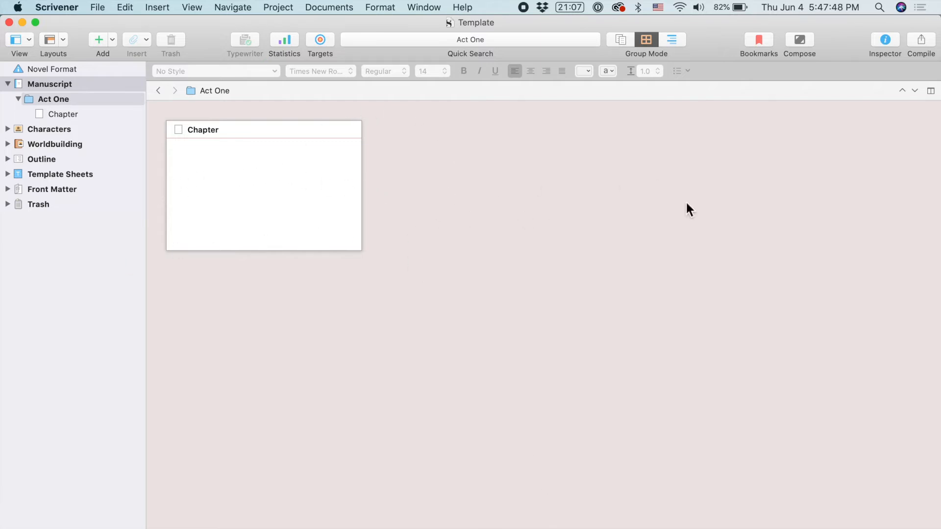
{"action": "left_click", "coordinate": [19, 84]}
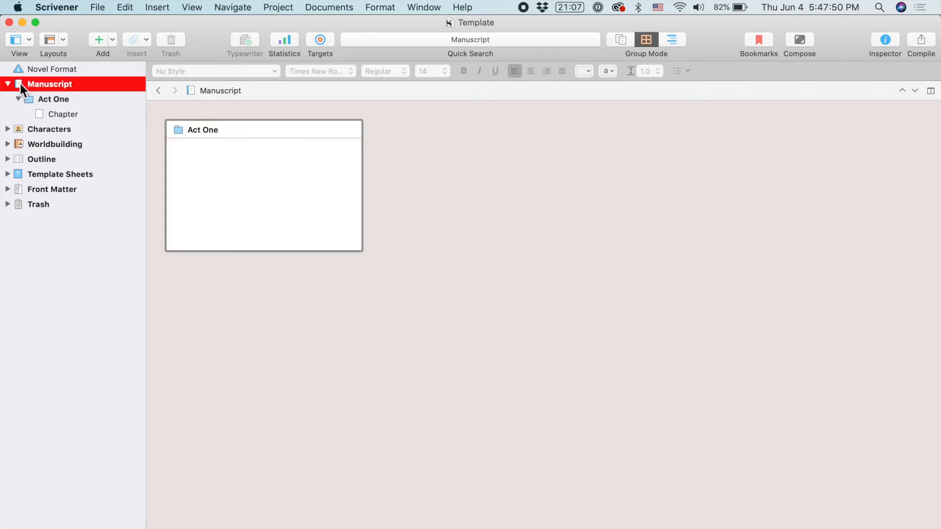
Step: Add a new folder to the Manuscript from the corkboard and title it "ACt"
{"action": "right_click", "coordinate": [435, 156]}
{"action": "mouse_move", "coordinate": [441, 163]}
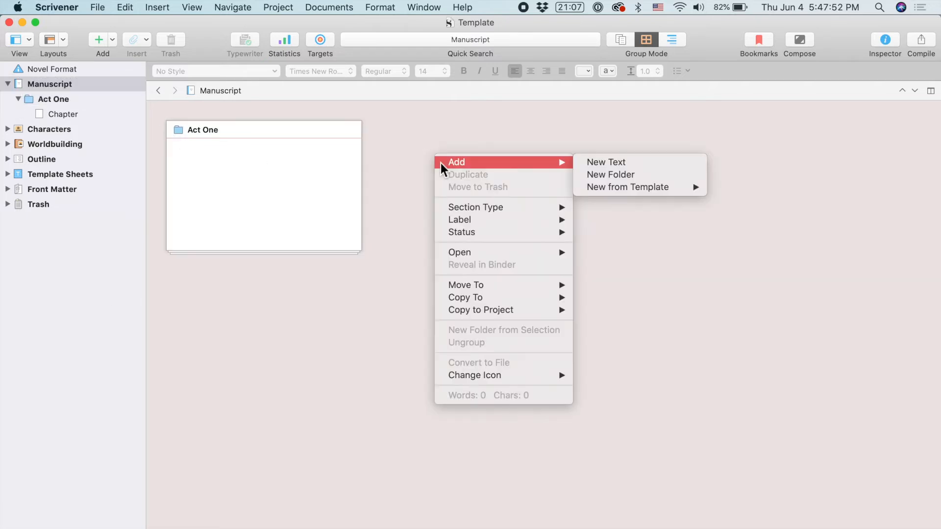
{"action": "left_click", "coordinate": [591, 178]}
{"action": "type", "text": "ACt"}
{"action": "key", "text": "Return"}
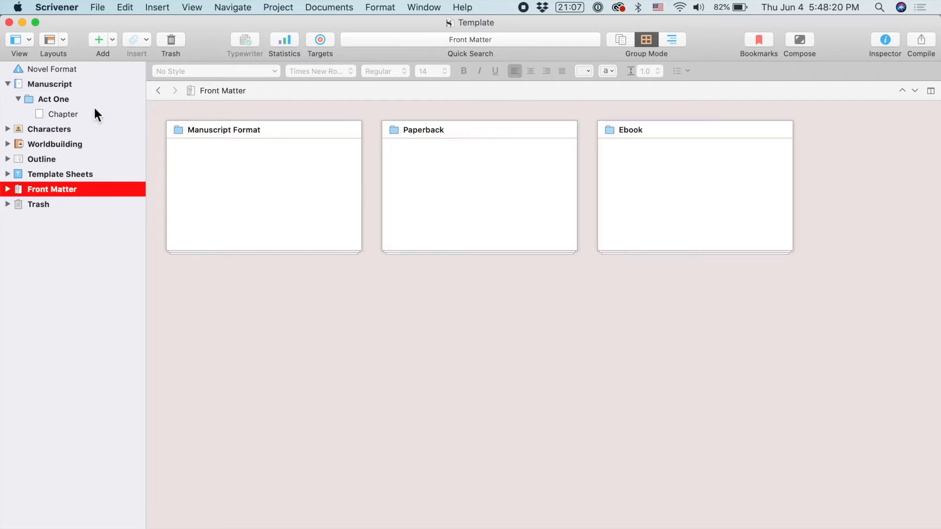
Step: Open the label list for editing from the Act One folder and assign the Orange label to the Chapter folder
{"action": "left_click", "coordinate": [58, 100]}
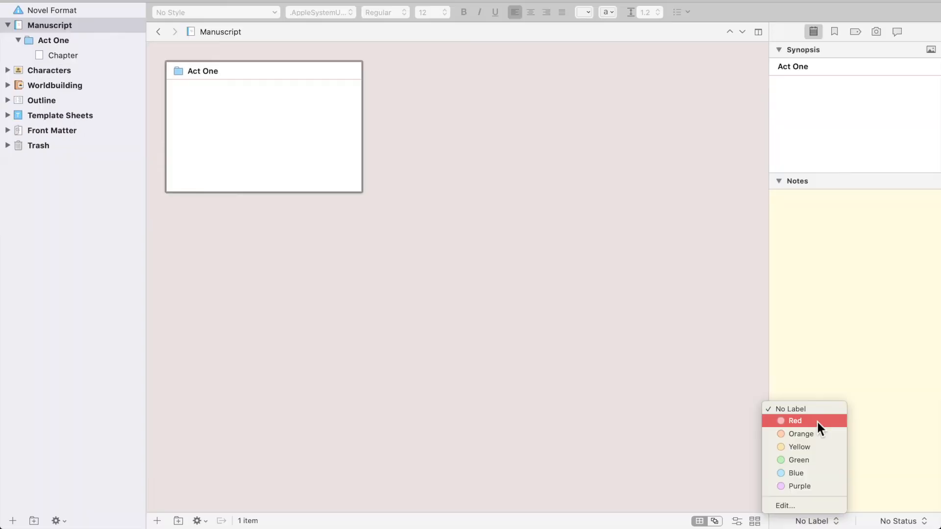
{"action": "left_click", "coordinate": [807, 506]}
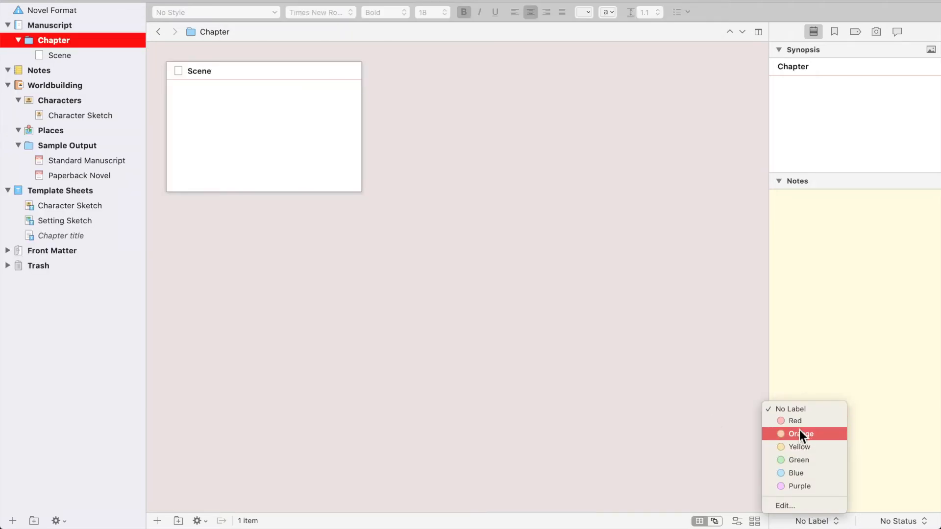
{"action": "left_click", "coordinate": [803, 435]}
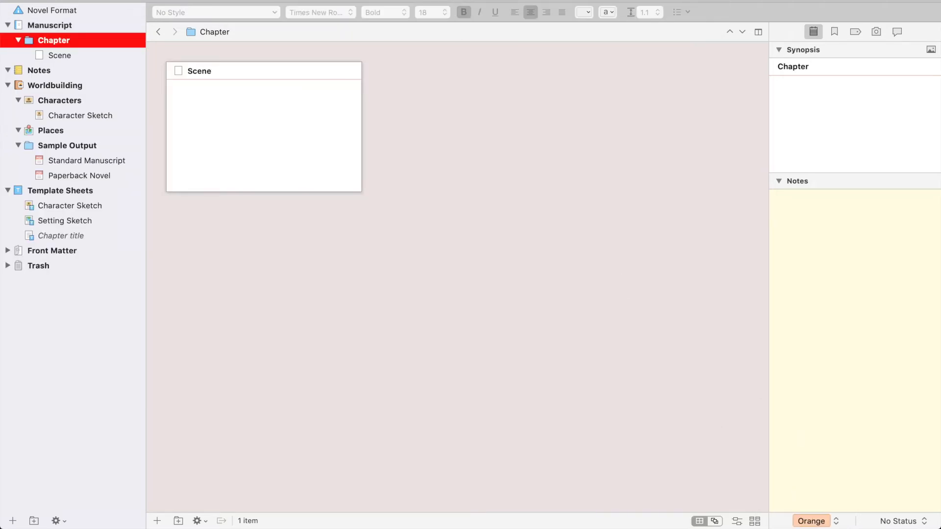
Step: Turn on the use of label colors in the binder for the Chapter folder
{"action": "left_click", "coordinate": [201, 1]}
{"action": "mouse_move", "coordinate": [246, 126]}
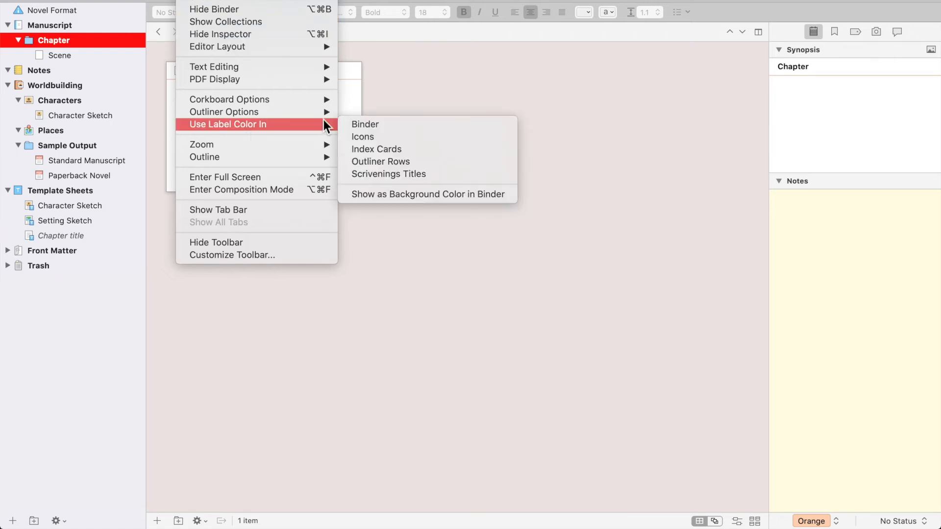
{"action": "left_click", "coordinate": [366, 125]}
{"action": "left_click", "coordinate": [131, 39]}
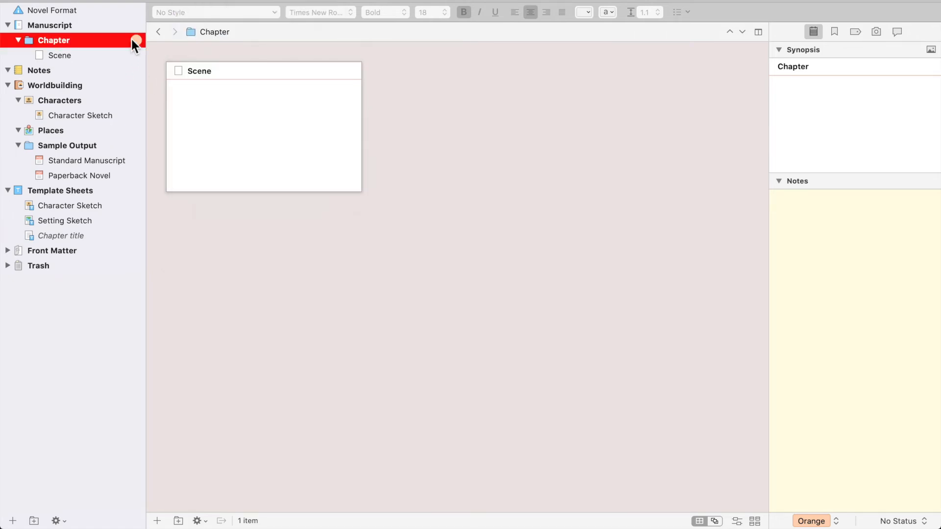
Step: Turn on the use of label colors in icons and select the Scene card on the corkboard
{"action": "left_click", "coordinate": [201, 1]}
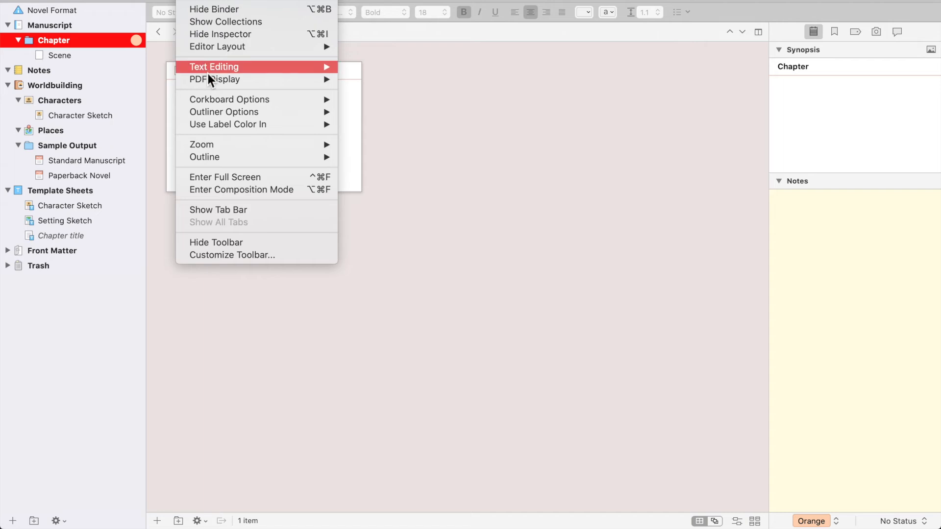
{"action": "mouse_move", "coordinate": [230, 127]}
{"action": "left_click", "coordinate": [365, 140]}
{"action": "left_click", "coordinate": [269, 185]}
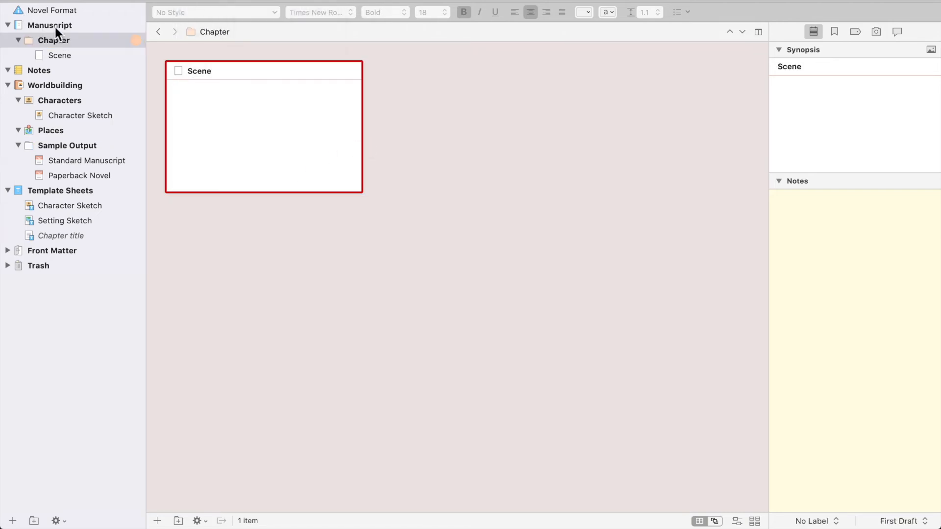
Step: Select the Chapter folder in the binder and turn on the use of label colors in index cards
{"action": "right_click", "coordinate": [75, 40]}
{"action": "left_click", "coordinate": [61, 40]}
{"action": "left_click", "coordinate": [157, 1]}
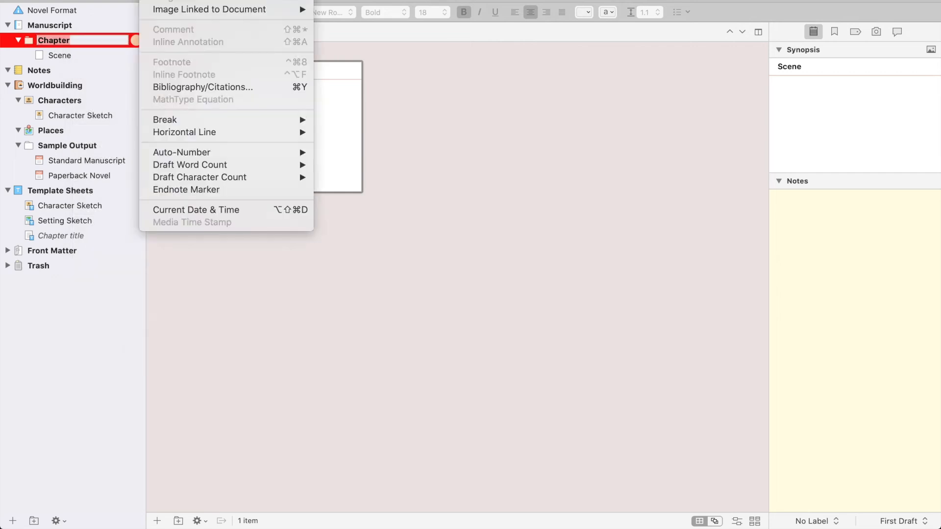
{"action": "mouse_move", "coordinate": [186, 1]}
{"action": "mouse_move", "coordinate": [275, 129]}
{"action": "left_click", "coordinate": [366, 151]}
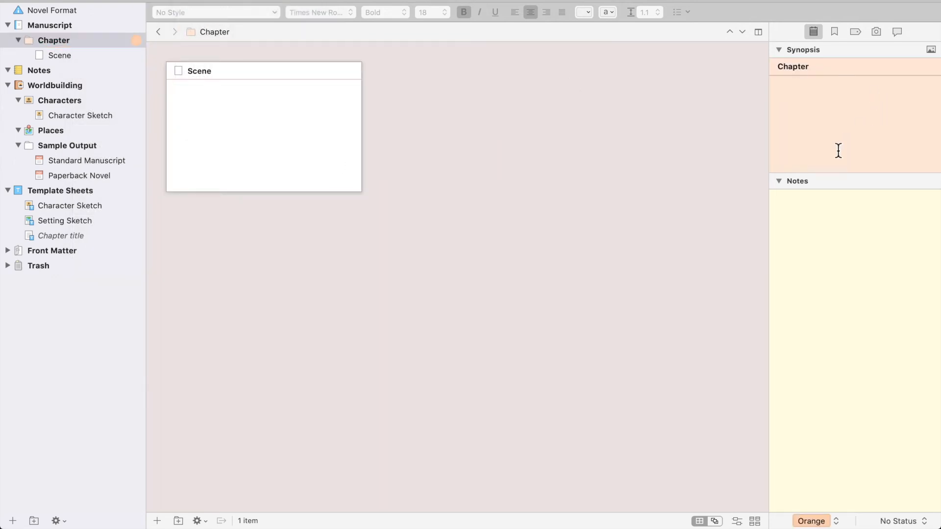
Step: Turn off the use of label colors in index cards and in icons
{"action": "left_click", "coordinate": [186, 1]}
{"action": "mouse_move", "coordinate": [285, 126]}
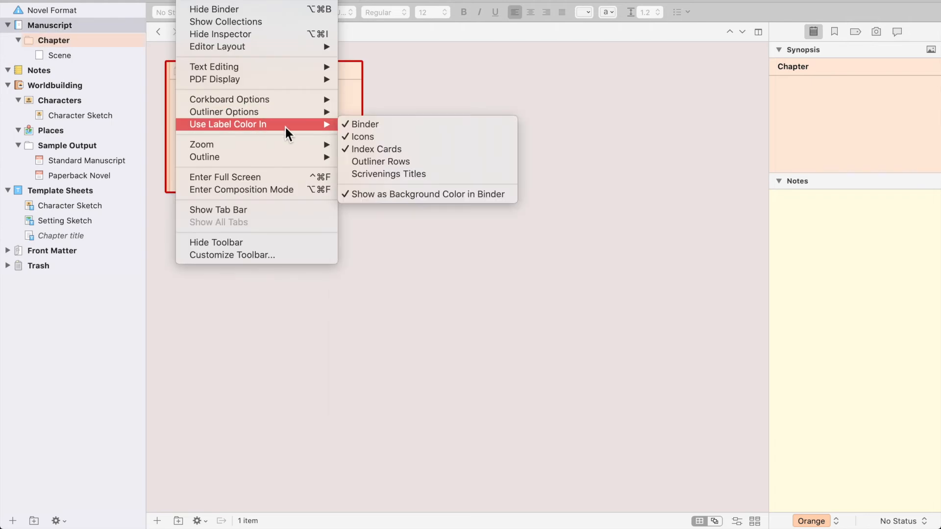
{"action": "left_click", "coordinate": [347, 151]}
{"action": "left_click", "coordinate": [186, 1]}
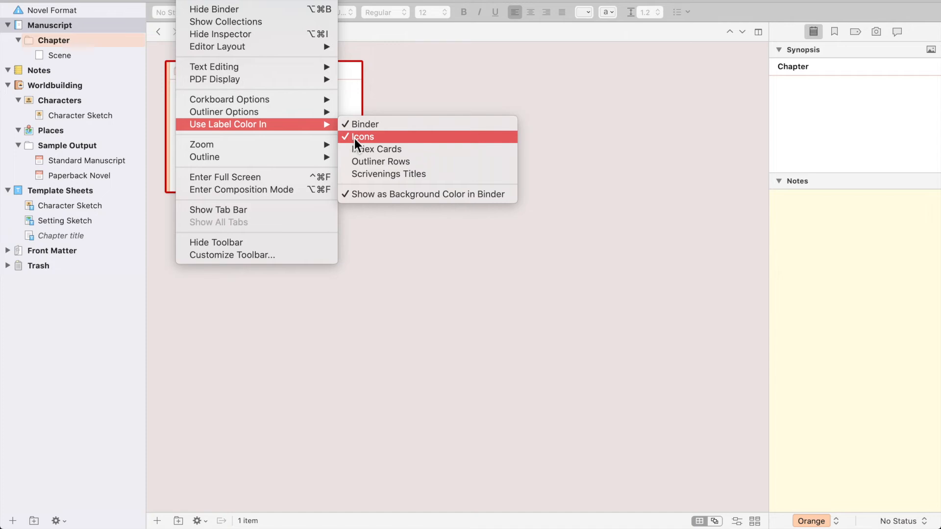
{"action": "left_click", "coordinate": [355, 139]}
Step: Turn off showing label colors as background color in the binder and select the Manuscript folder
{"action": "left_click", "coordinate": [186, 1]}
{"action": "mouse_move", "coordinate": [285, 125]}
{"action": "left_click", "coordinate": [380, 196]}
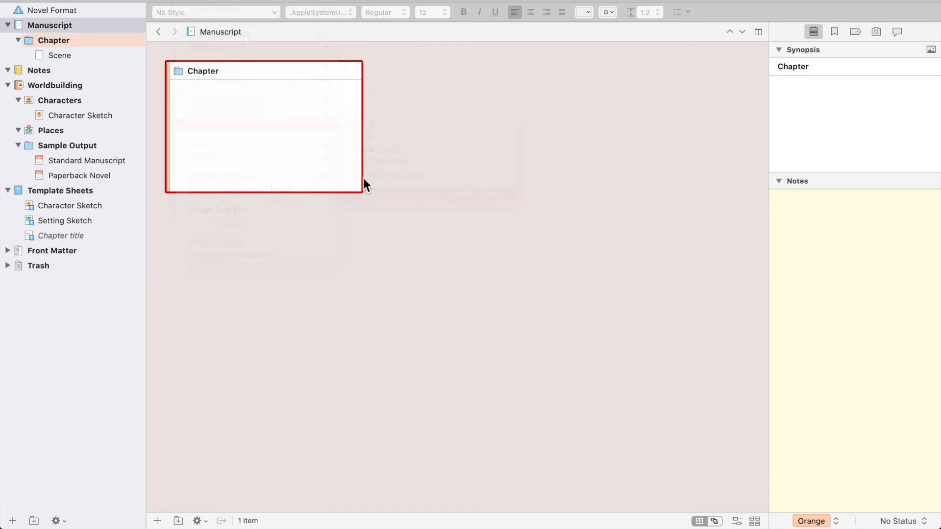
{"action": "left_click", "coordinate": [402, 181]}
{"action": "left_click", "coordinate": [106, 22]}
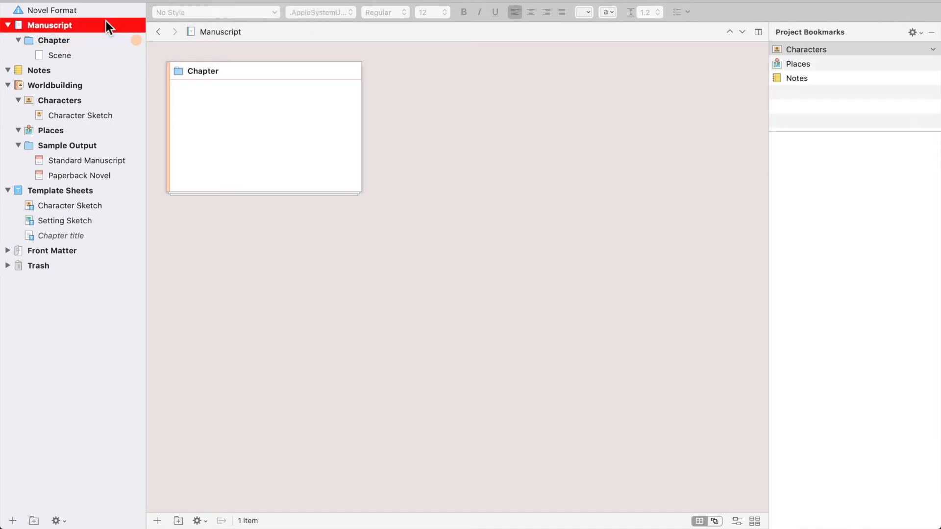
Step: Select the Chapter card on the corkboard and examine its available status and label options
{"action": "left_click", "coordinate": [189, 141]}
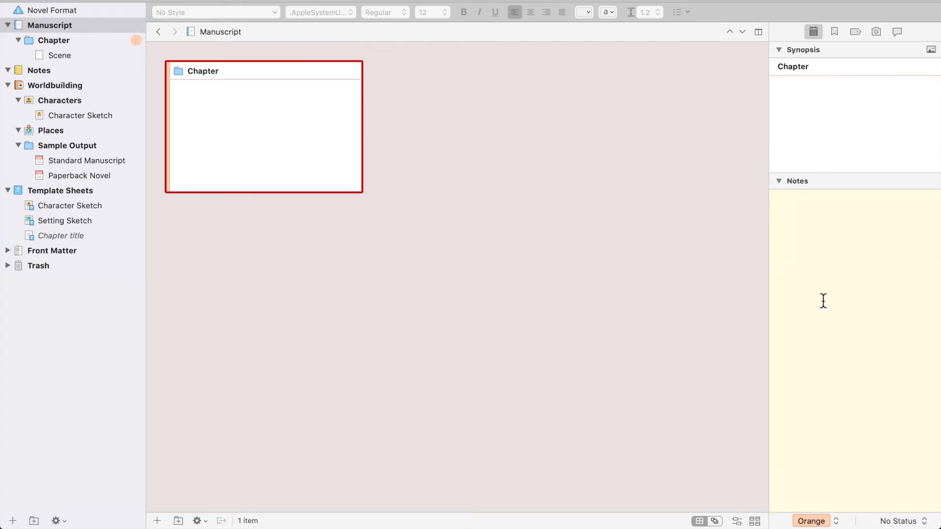
{"action": "left_click", "coordinate": [875, 522]}
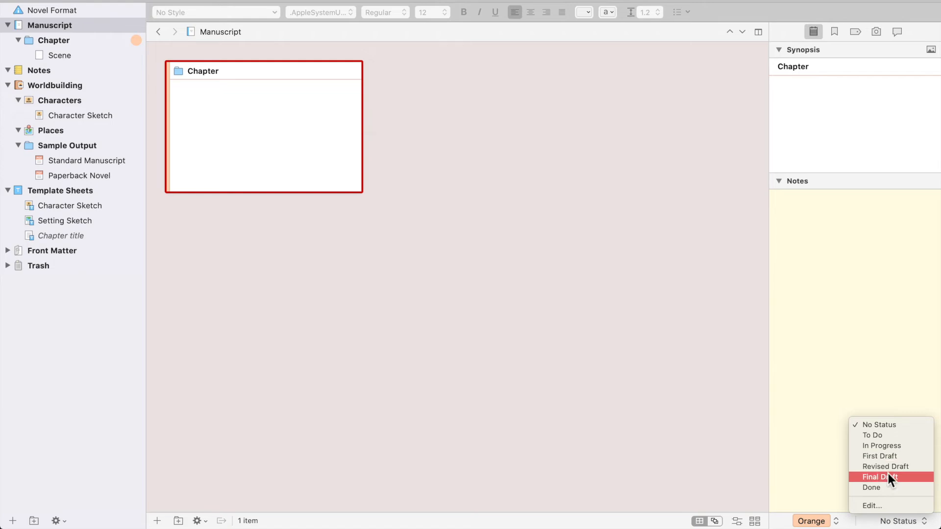
{"action": "left_click", "coordinate": [811, 524]}
{"action": "left_click", "coordinate": [809, 523]}
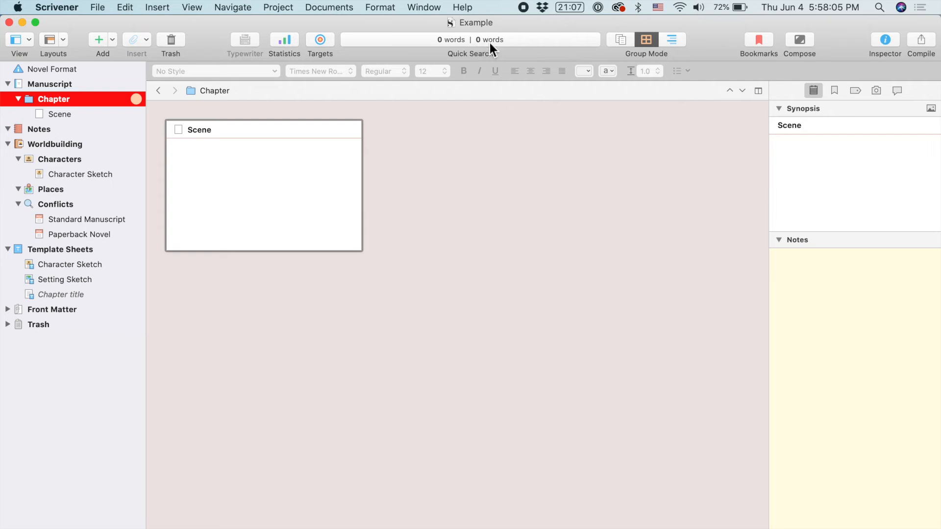
Step: Open the project targets and set the manuscript target to 50,000 words
{"action": "left_click", "coordinate": [318, 39]}
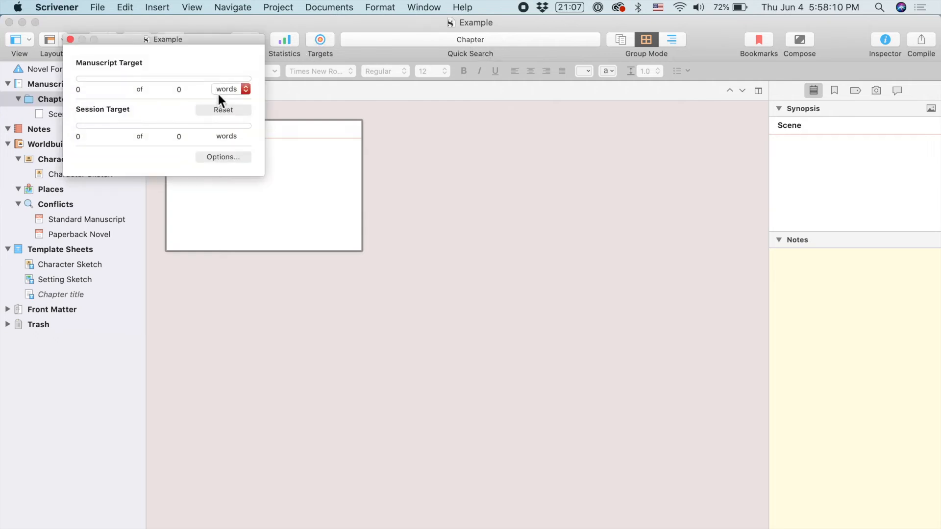
{"action": "left_click", "coordinate": [167, 90]}
{"action": "type", "text": "50000"}
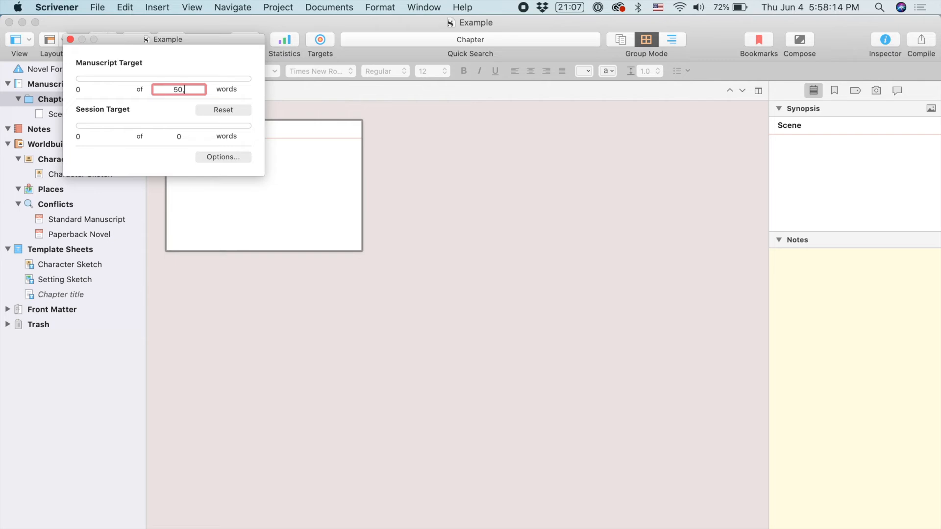
{"action": "key", "text": "Return"}
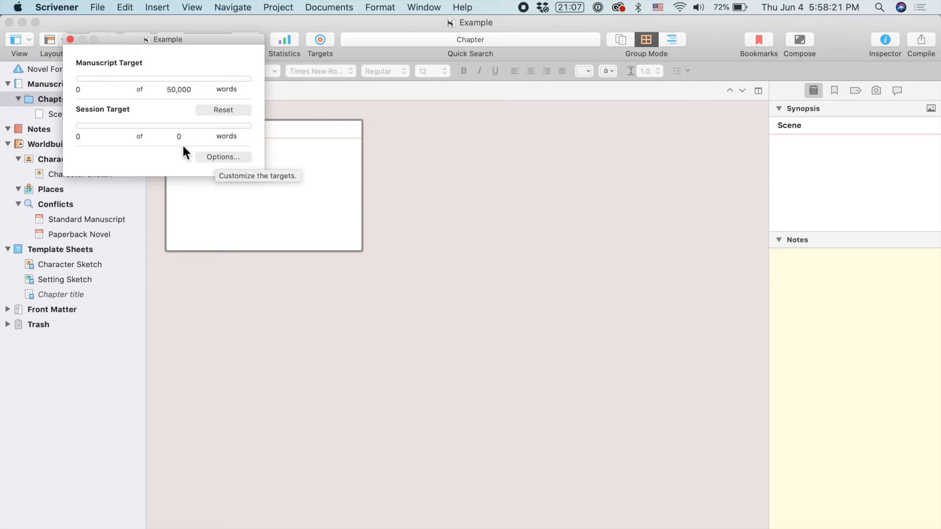
Step: Set the session target to 1,000 words and close the project targets
{"action": "left_click", "coordinate": [190, 137]}
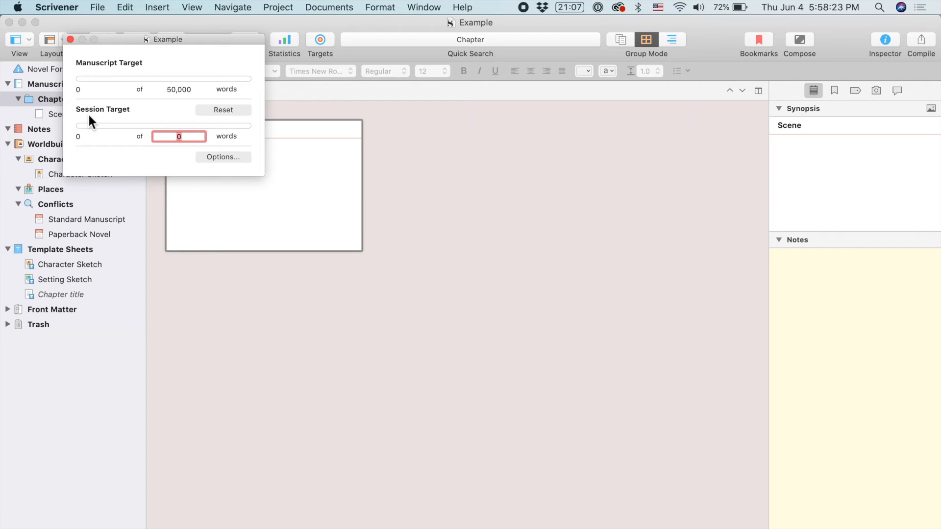
{"action": "type", "text": "1000"}
{"action": "key", "text": "Return"}
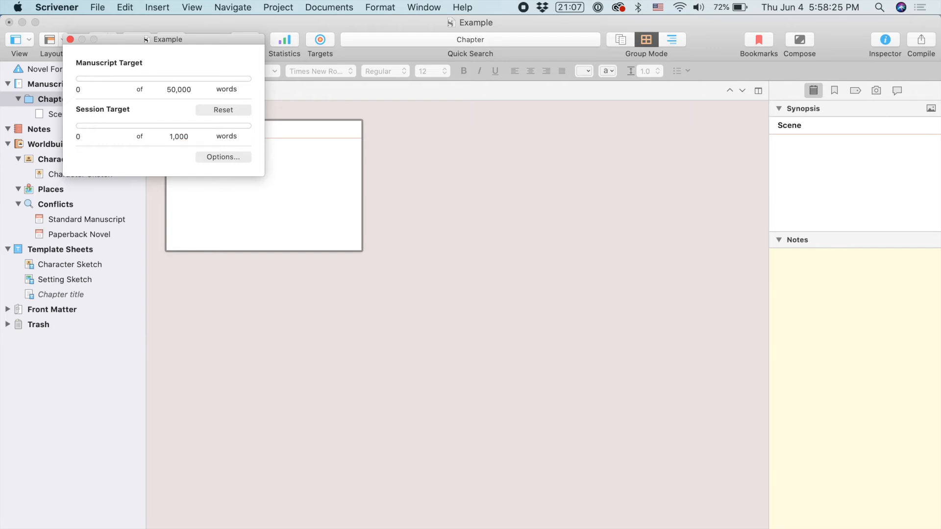
{"action": "left_click", "coordinate": [70, 39]}
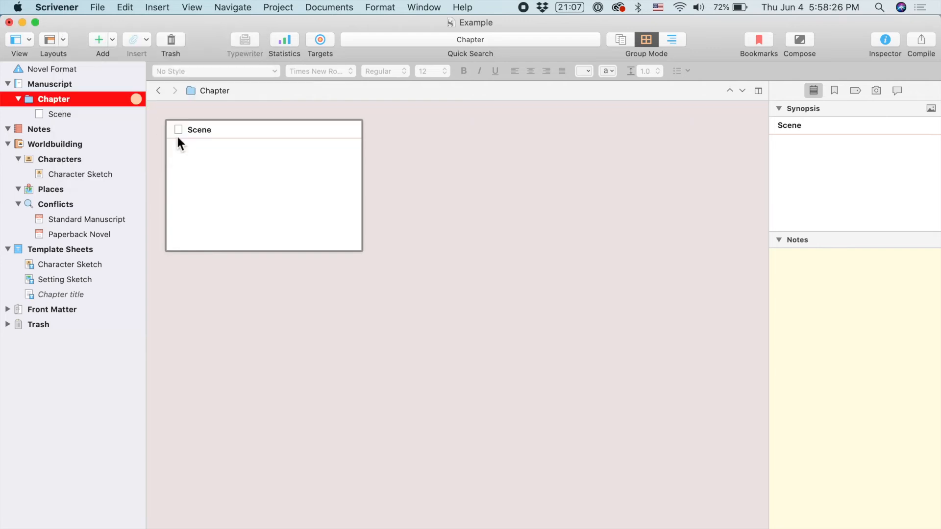
Step: Open the Scene document from the corkboard and write about two lines of random filler text in it
{"action": "left_click", "coordinate": [187, 151]}
{"action": "double_click", "coordinate": [180, 130]}
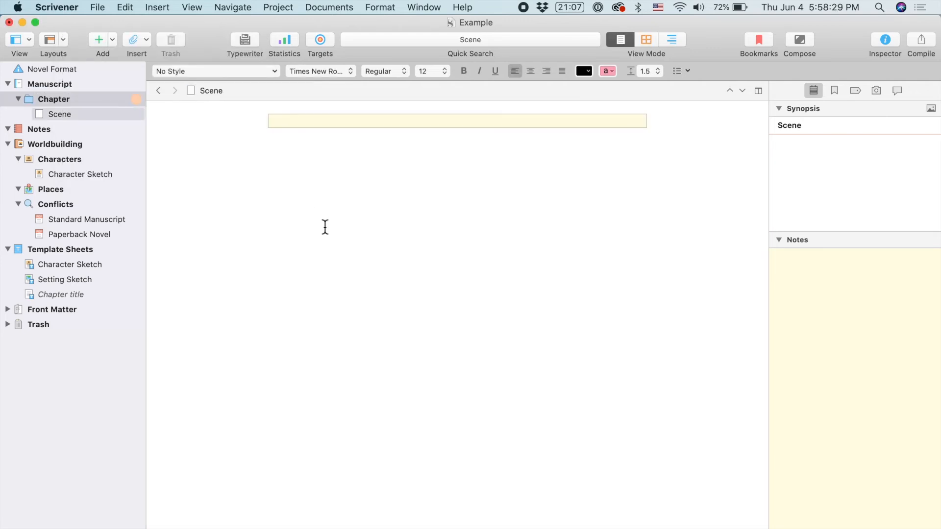
{"action": "type", "text": "Jaielfkalkdfj a;oidfhaiojlf dfjkadklfj  adifadklf adkfdkf kdfj k kjsdlfkja oijadkfljaldkf oiadjfla"}
{"action": "type", "text": "dkfj ;aldkfjoifjaefkjajoijkjlk"}
Step: Copy all the filler text in the Scene document and paste it repeatedly to fill several screens
{"action": "key", "text": "super+a"}
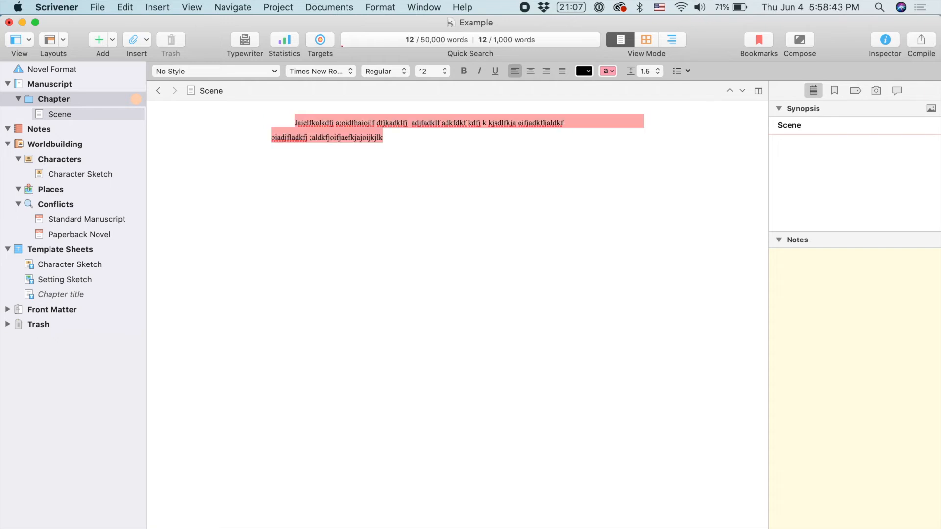
{"action": "key", "text": "super+c"}
{"action": "key", "text": "super+v"}
{"action": "key", "text": "super+v"}
{"action": "key", "text": "super+v"}
{"action": "key", "text": "super+v"}
{"action": "key", "text": "super+v"}
{"action": "key", "text": "super+v"}
{"action": "key", "text": "super+v"}
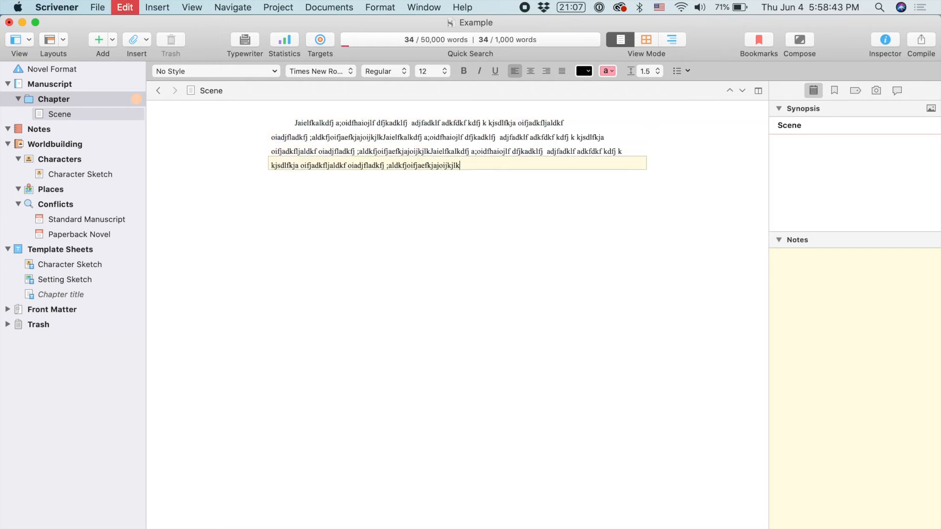
{"action": "key", "text": "super+v"}
{"action": "key", "text": "super+v"}
{"action": "key", "text": "super+v"}
{"action": "key", "text": "super+v"}
{"action": "key", "text": "super+v"}
{"action": "key", "text": "super+v"}
{"action": "key", "text": "super+v"}
{"action": "key", "text": "super+v"}
{"action": "key", "text": "super+v"}
{"action": "key", "text": "super+v"}
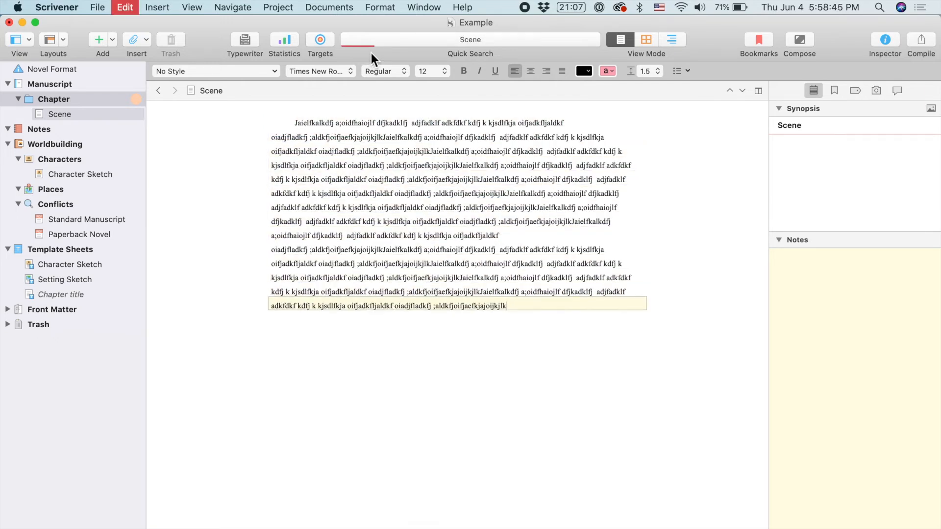
{"action": "key", "text": "super+v"}
{"action": "key", "text": "super+v"}
{"action": "key", "text": "super+v"}
{"action": "key", "text": "super+v"}
{"action": "key", "text": "super+v"}
{"action": "key", "text": "super+v"}
{"action": "key", "text": "super+v"}
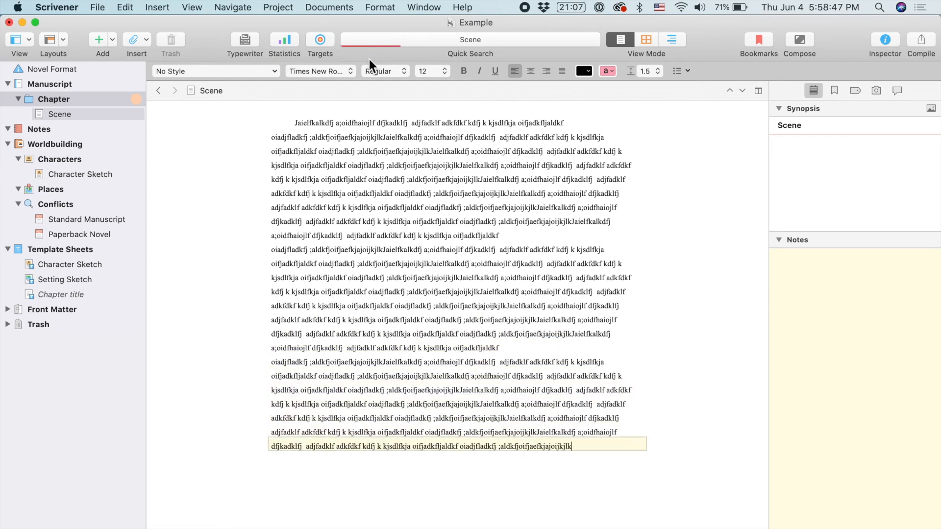
{"action": "key", "text": "super+v"}
{"action": "key", "text": "super+v"}
{"action": "key", "text": "super+v"}
{"action": "key", "text": "super+v"}
{"action": "key", "text": "super+v"}
{"action": "key", "text": "super+v"}
{"action": "key", "text": "super+v"}
{"action": "key", "text": "super+v"}
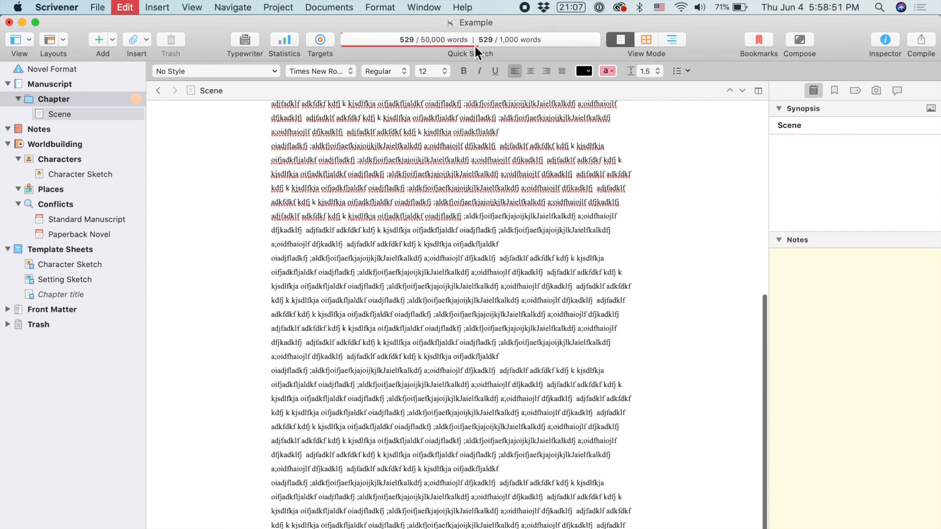
{"action": "key", "text": "super+v"}
{"action": "key", "text": "super+v"}
{"action": "key", "text": "super+v"}
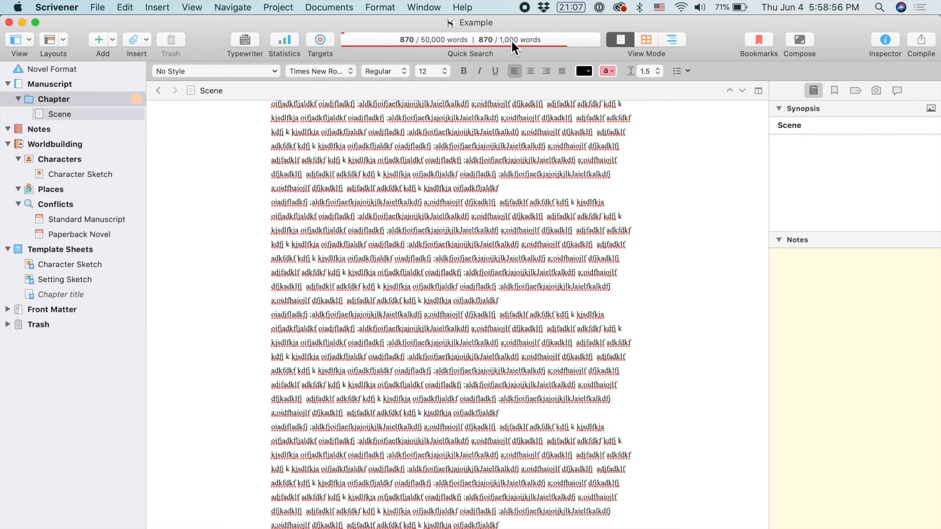
{"action": "key", "text": "super+v"}
{"action": "key", "text": "super+v"}
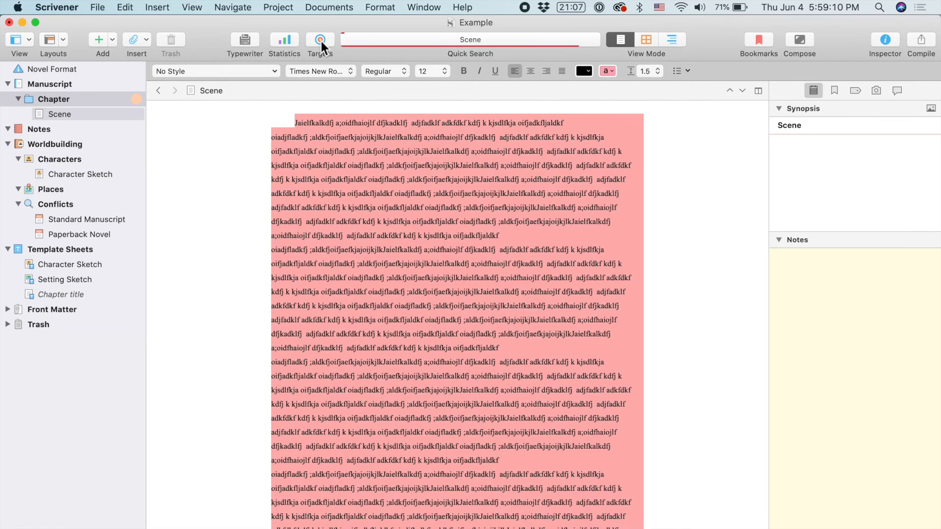
Step: Reopen the project targets and set the manuscript target to 10,000 words
{"action": "left_click", "coordinate": [321, 41]}
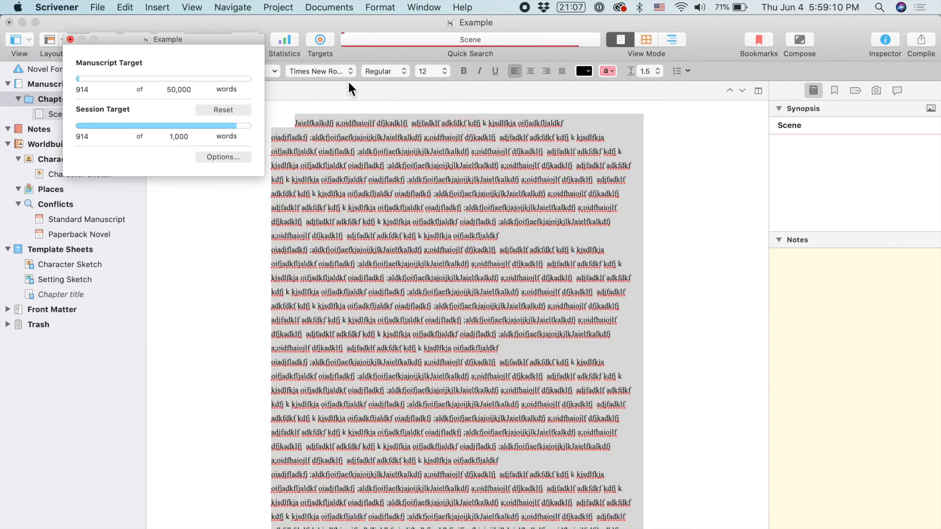
{"action": "left_click", "coordinate": [193, 90]}
{"action": "left_click_drag", "start_coordinate": [193, 90], "coordinate": [96, 71]}
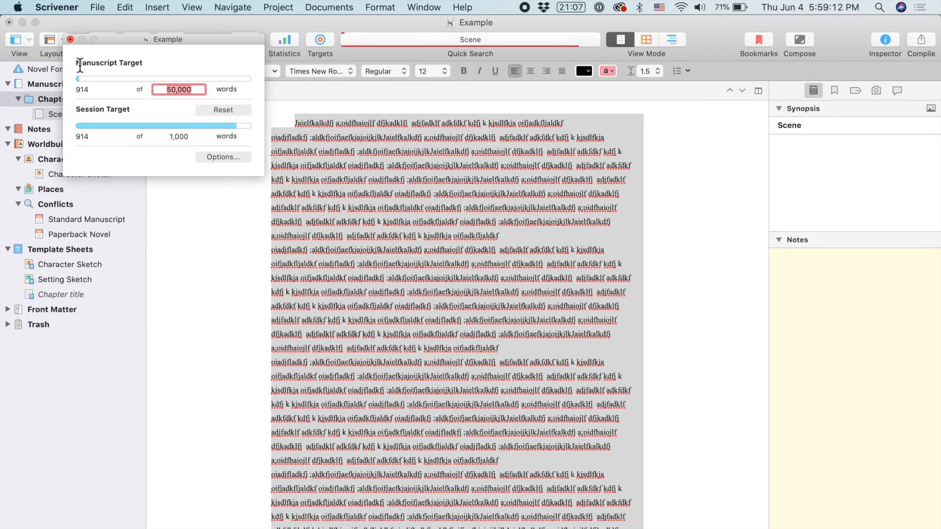
{"action": "type", "text": "10000"}
{"action": "key", "text": "Return"}
Step: Set the session target to 500 words and return to the Scene document
{"action": "left_click_drag", "start_coordinate": [190, 137], "coordinate": [98, 128]}
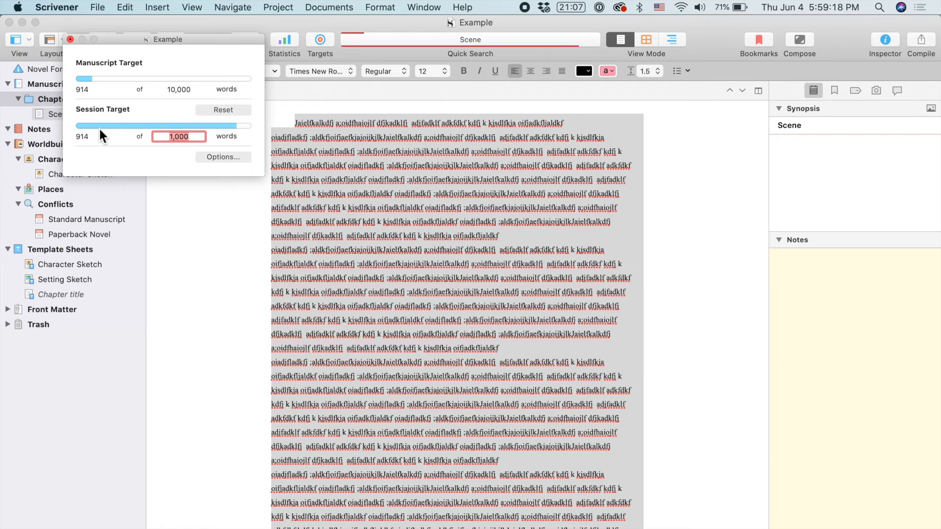
{"action": "type", "text": "500"}
{"action": "key", "text": "Return"}
{"action": "left_click", "coordinate": [416, 42]}
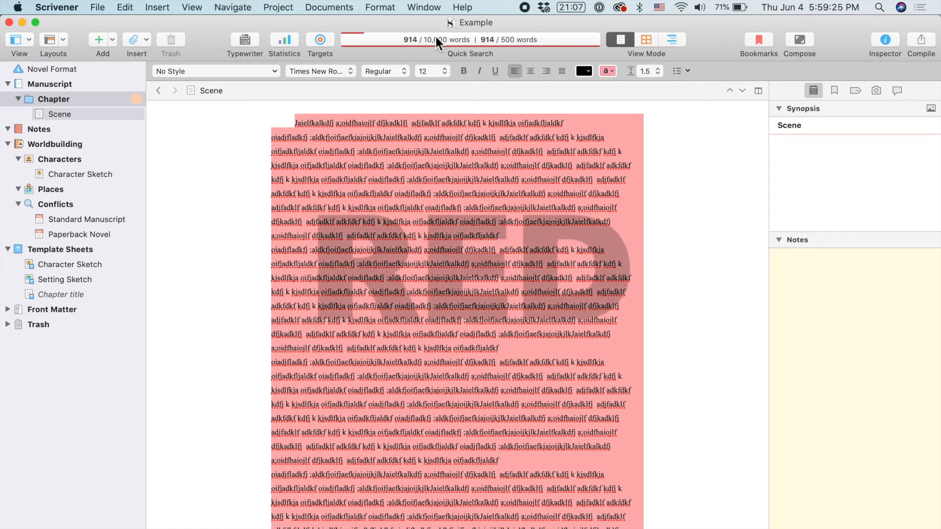
Step: Delete all the filler text from the Scene document
{"action": "left_click", "coordinate": [423, 193]}
{"action": "mouse_move", "coordinate": [462, 47]}
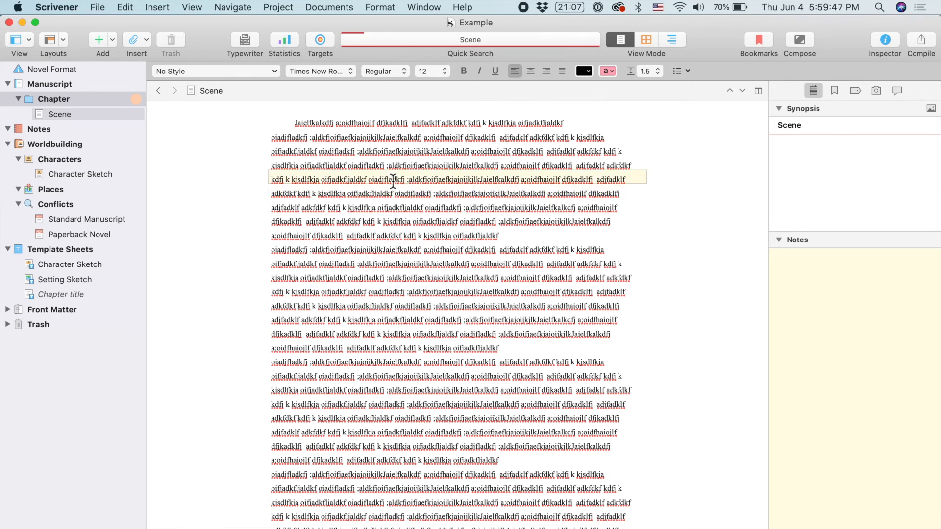
{"action": "key", "text": "super+a"}
{"action": "key", "text": "BackSpace"}
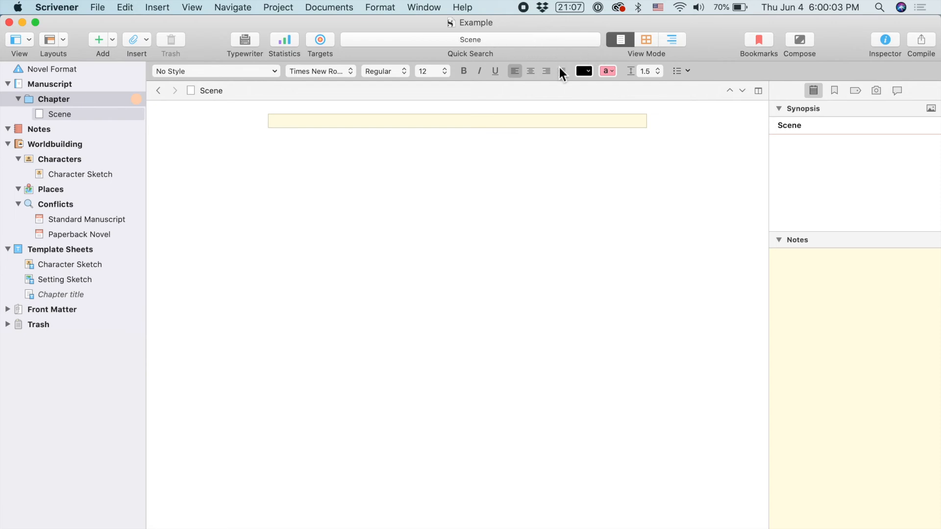
Step: Open the project targets to review the manuscript and session word goals
{"action": "left_click", "coordinate": [321, 40]}
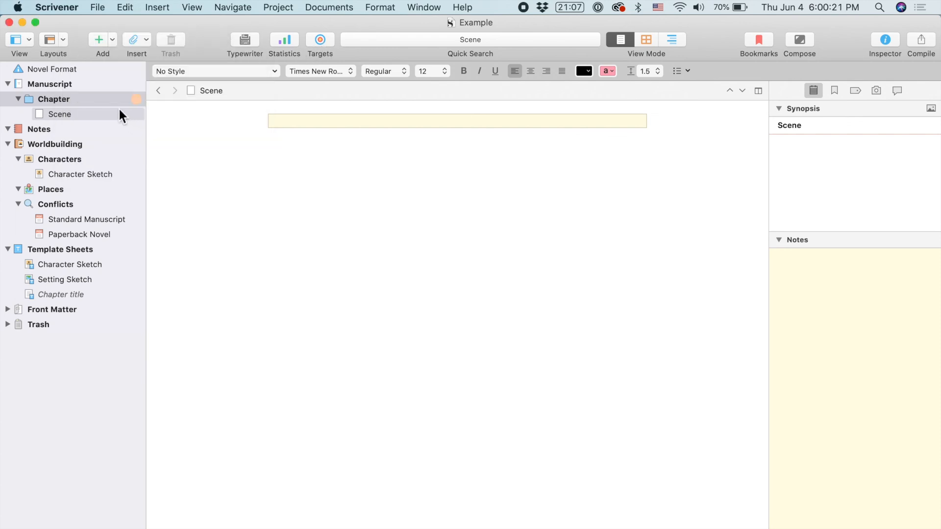